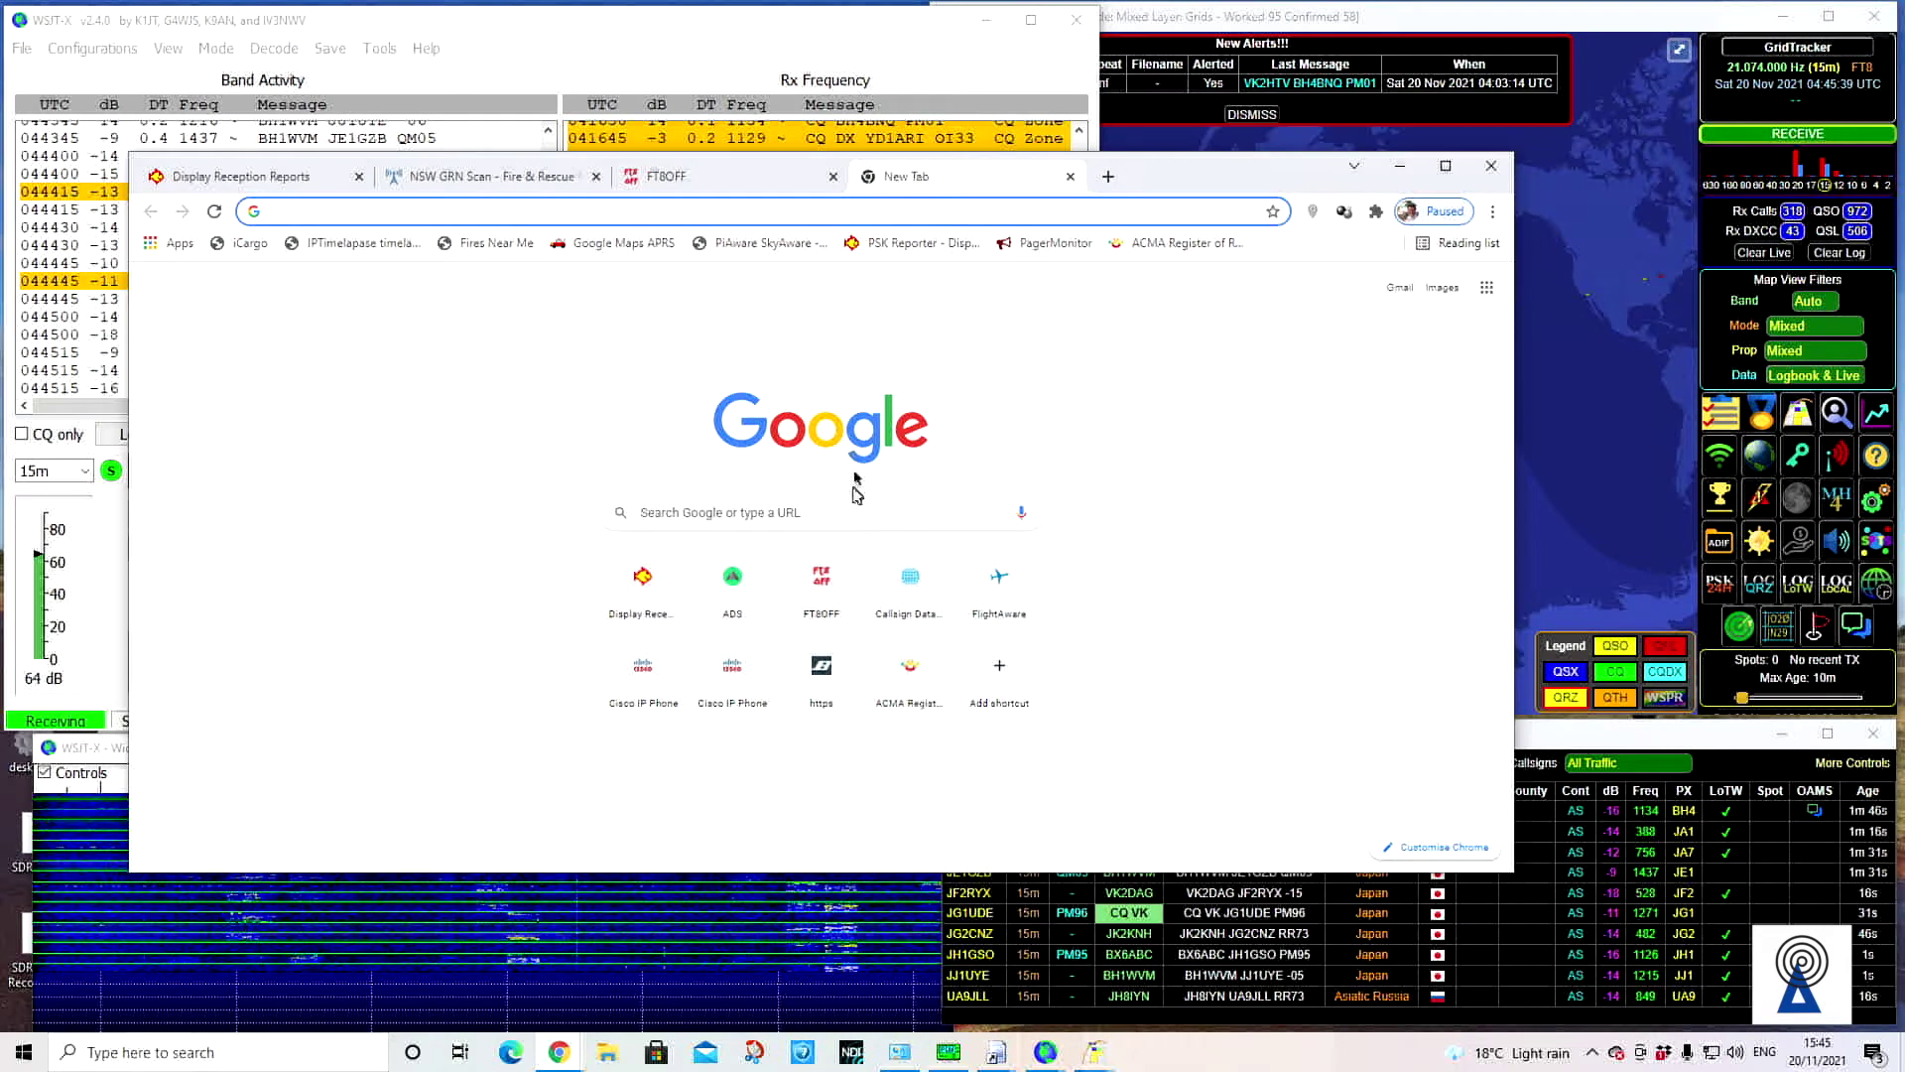
Search Google for 'ft8' and open the WSJT-X home page at its 2.5.2 installation packages
{"action": "left_click", "coordinate": [806, 511]}
{"action": "type", "text": "ft8"}
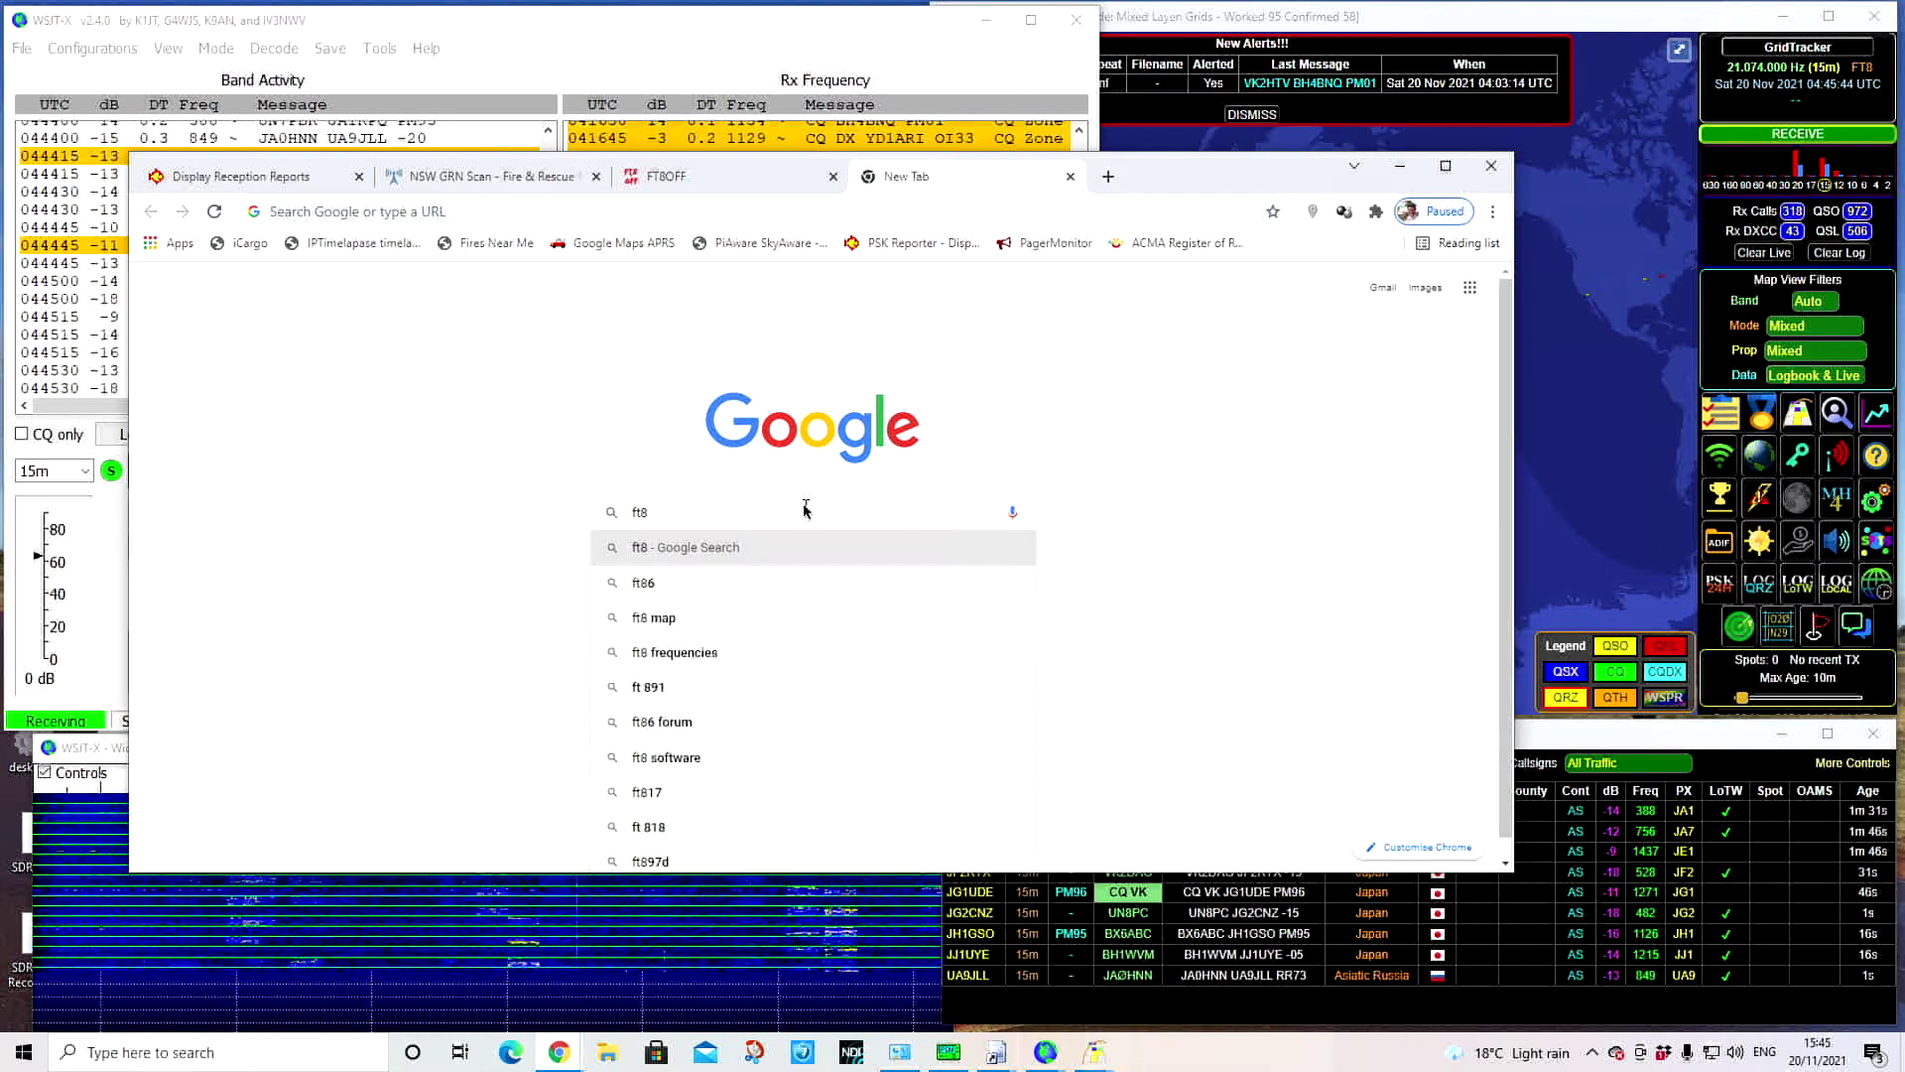
{"action": "key", "text": "Return"}
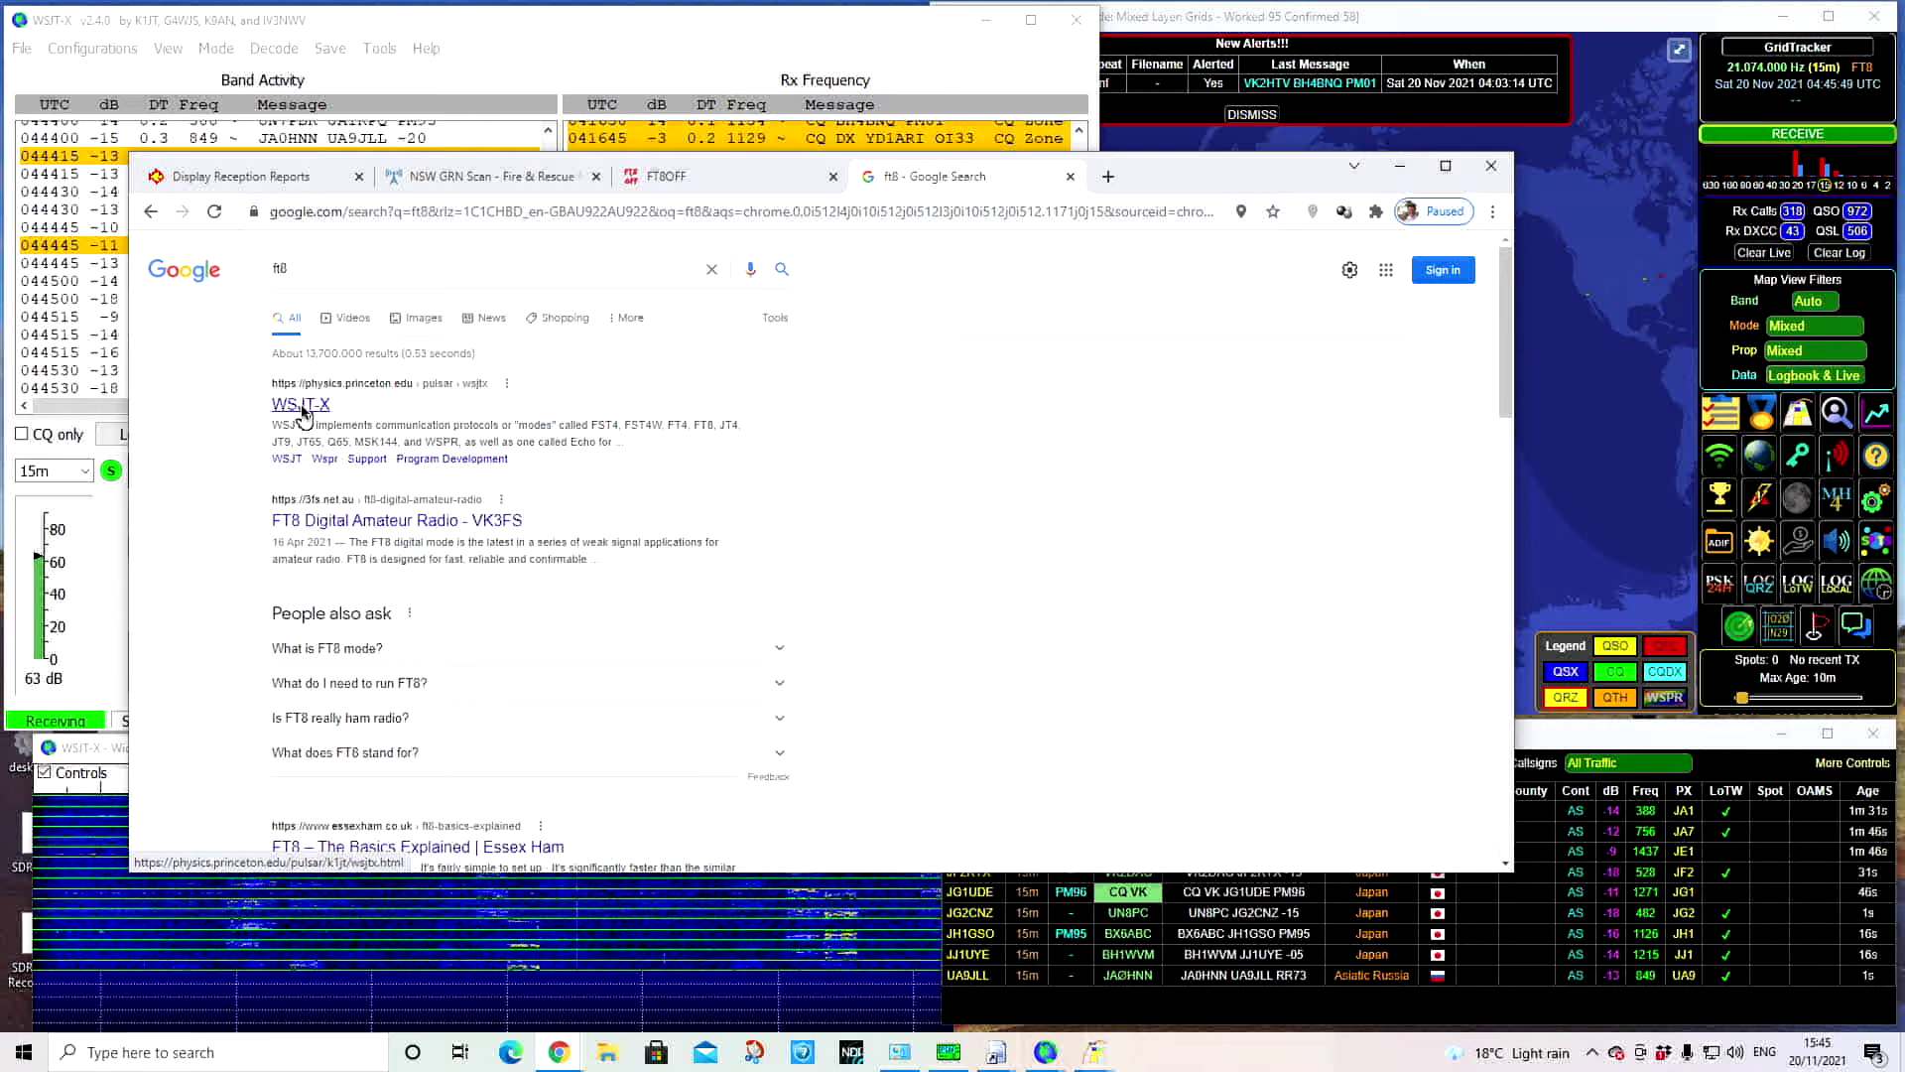
{"action": "left_click", "coordinate": [302, 408]}
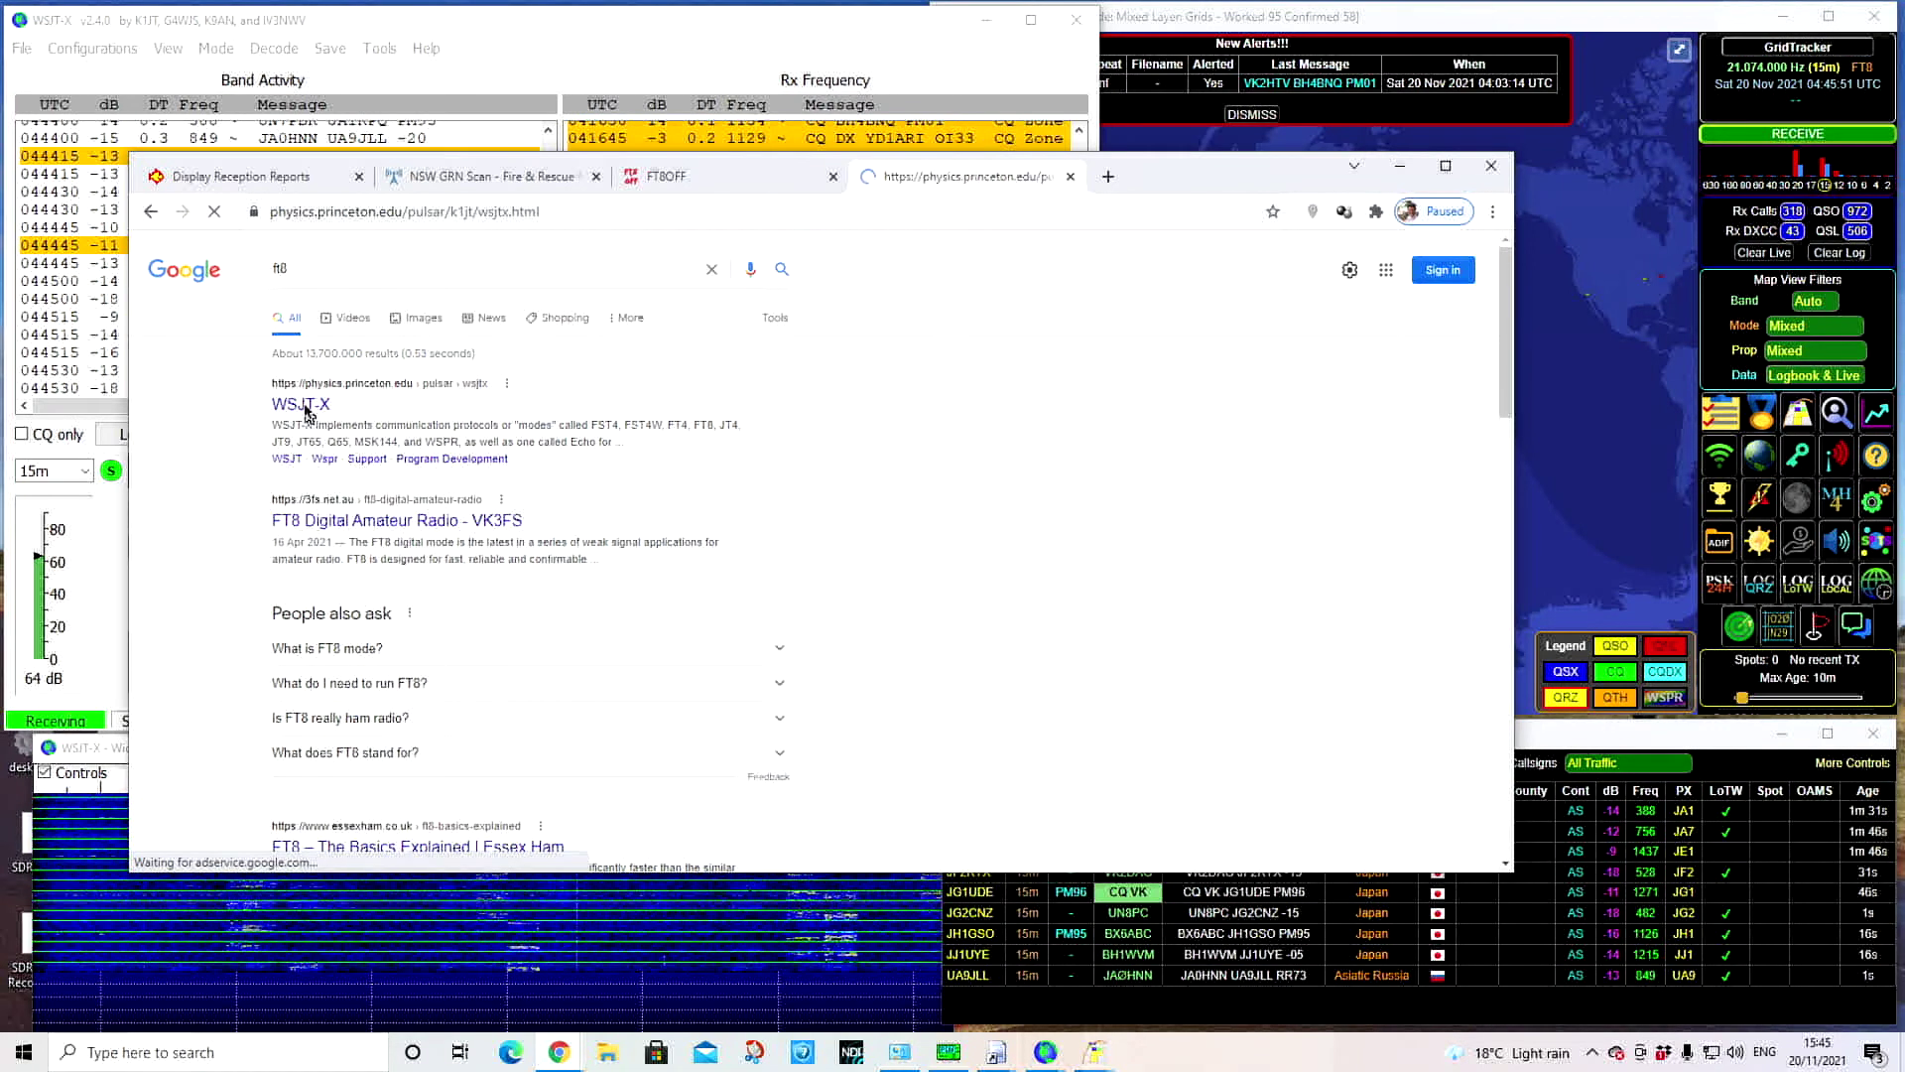
{"action": "scroll", "coordinate": [646, 478], "scroll_direction": "down", "scroll_amount": 10}
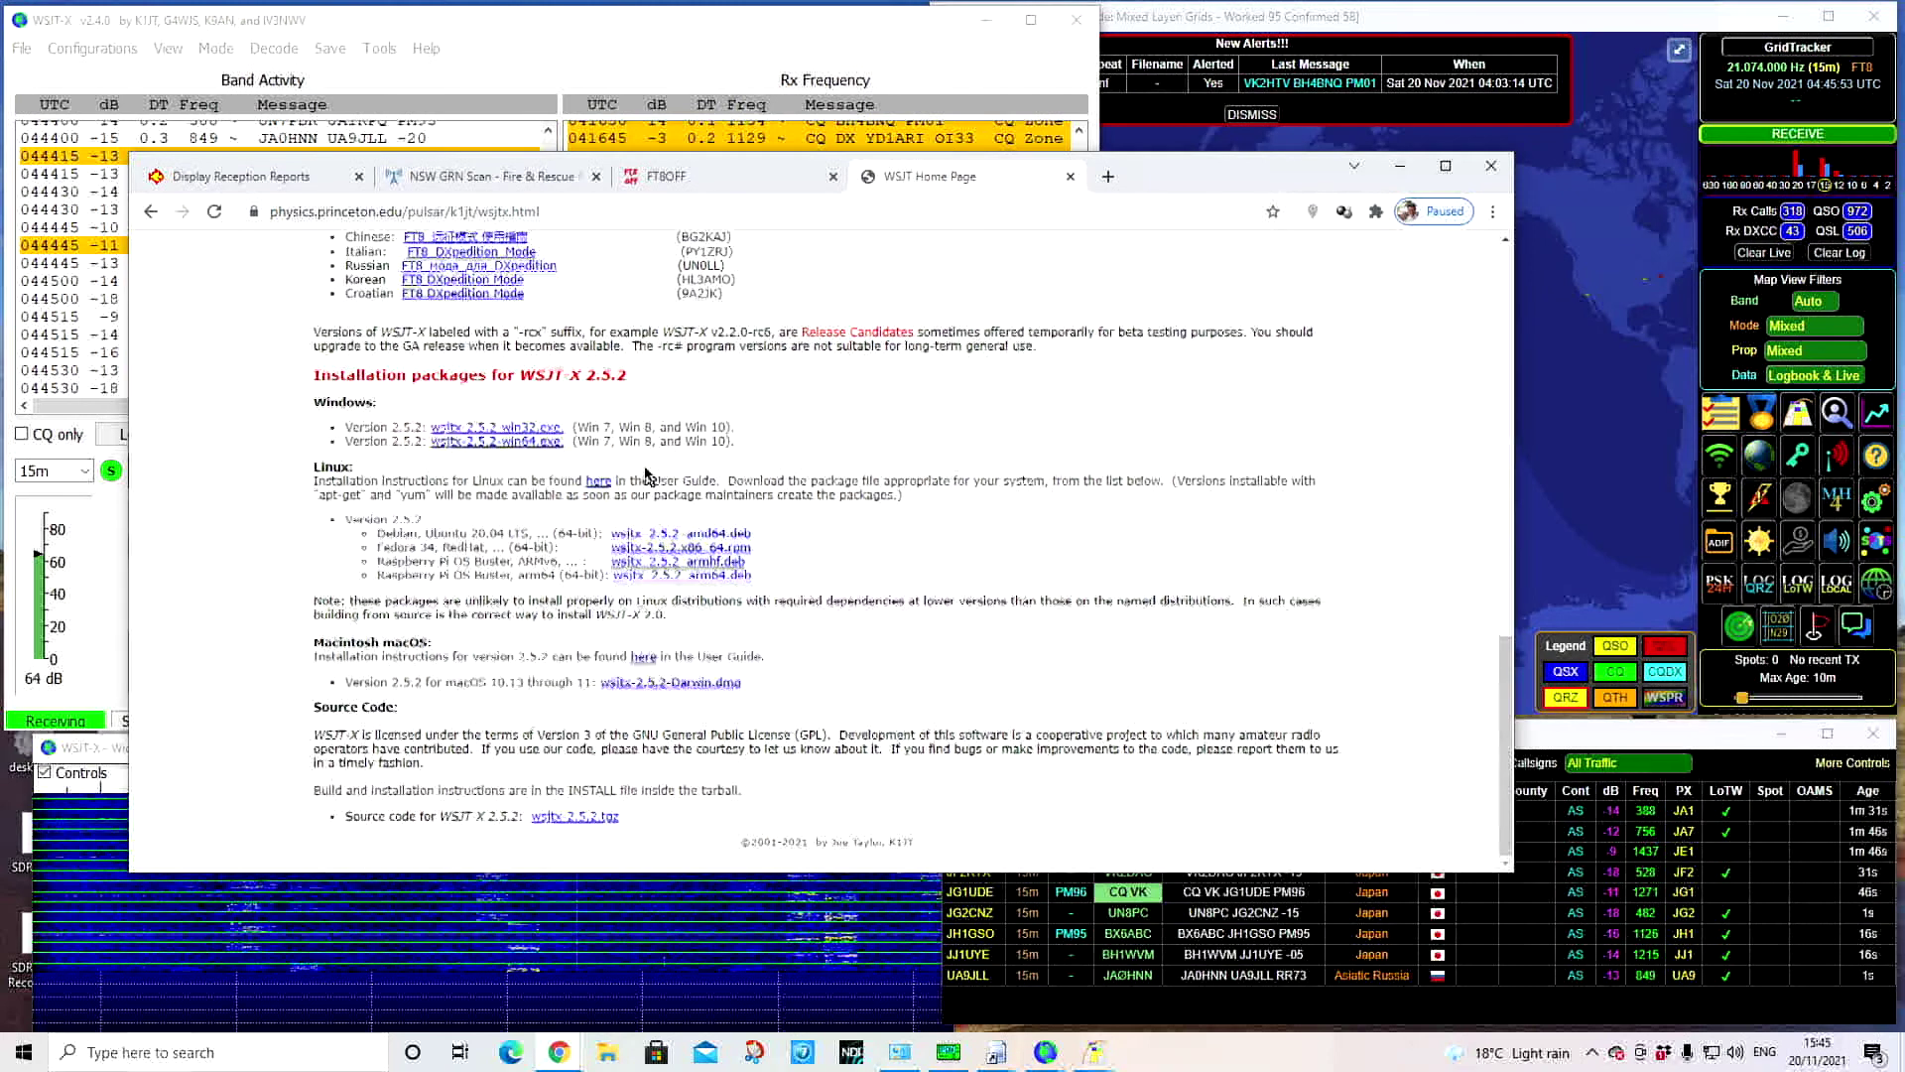
{"action": "scroll", "coordinate": [645, 477], "scroll_direction": "up", "scroll_amount": 2}
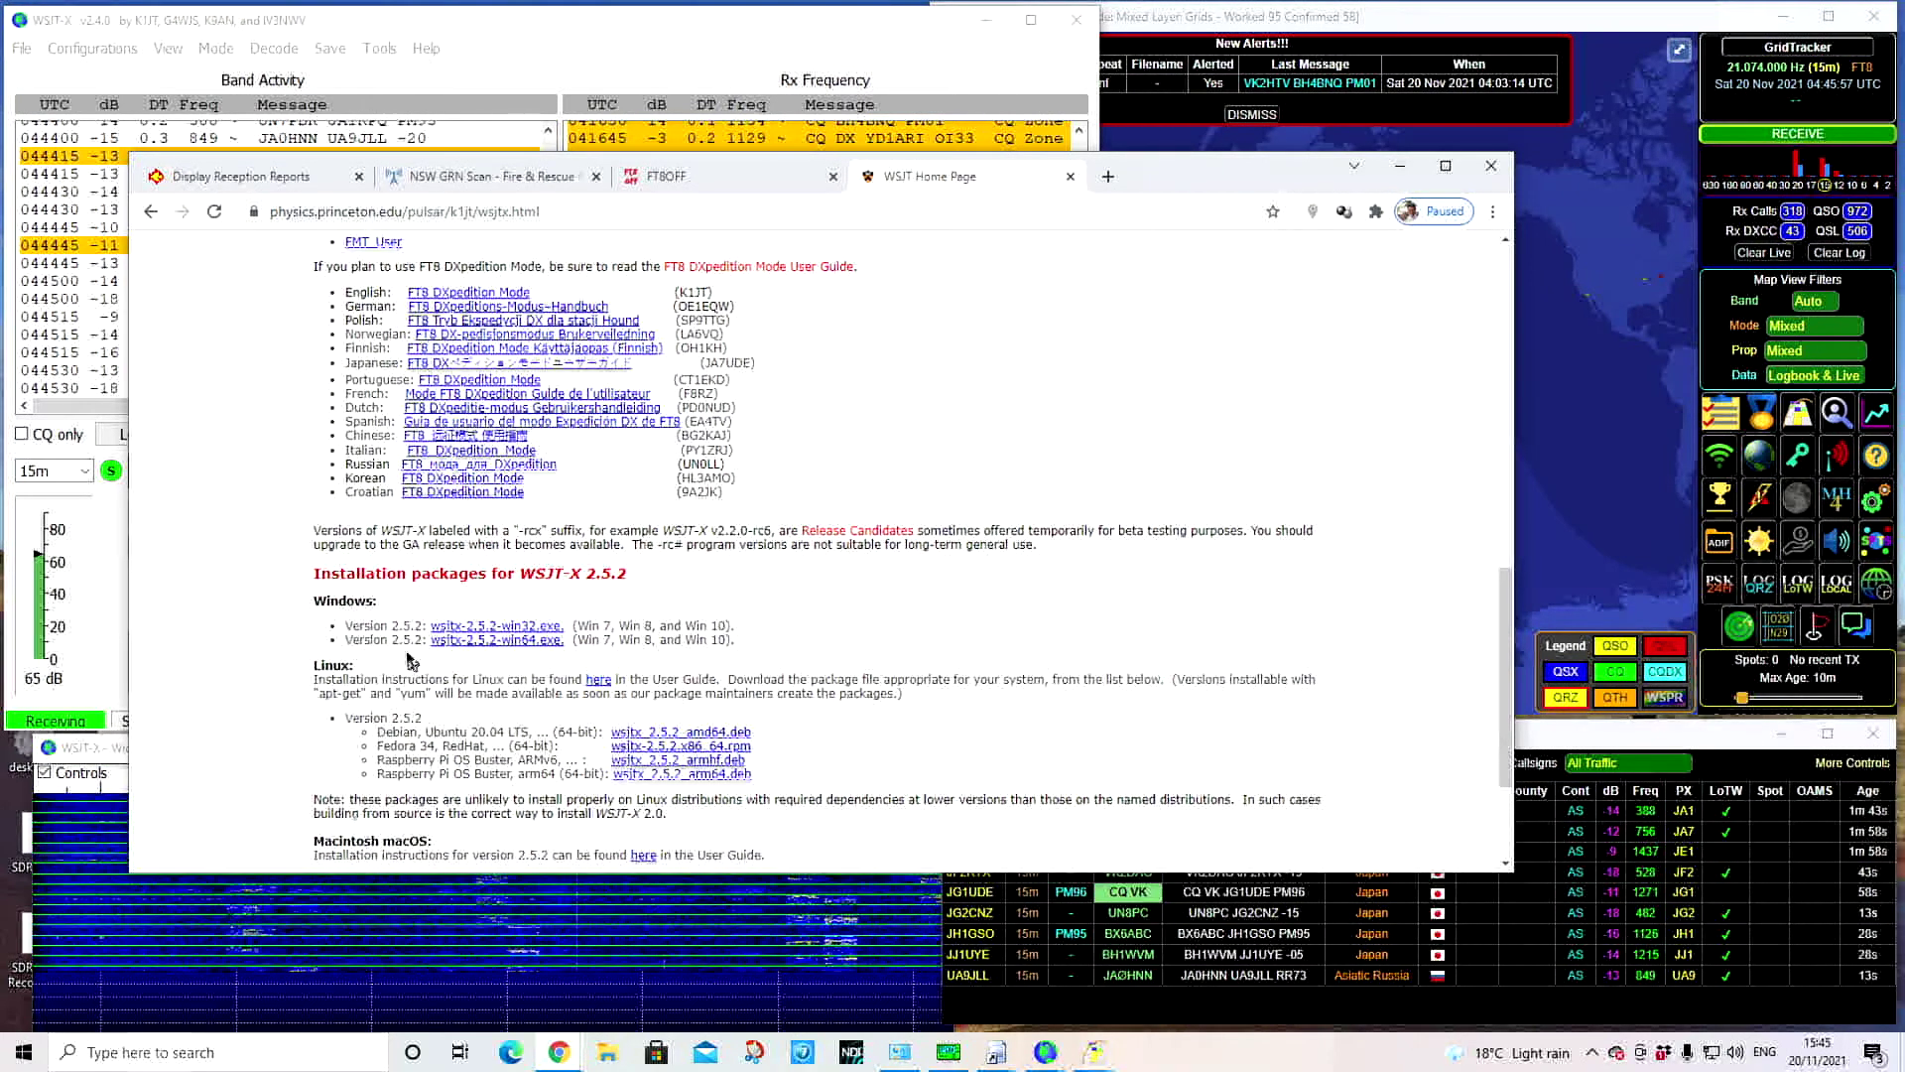
{"action": "scroll", "coordinate": [436, 670], "scroll_direction": "down", "scroll_amount": 2}
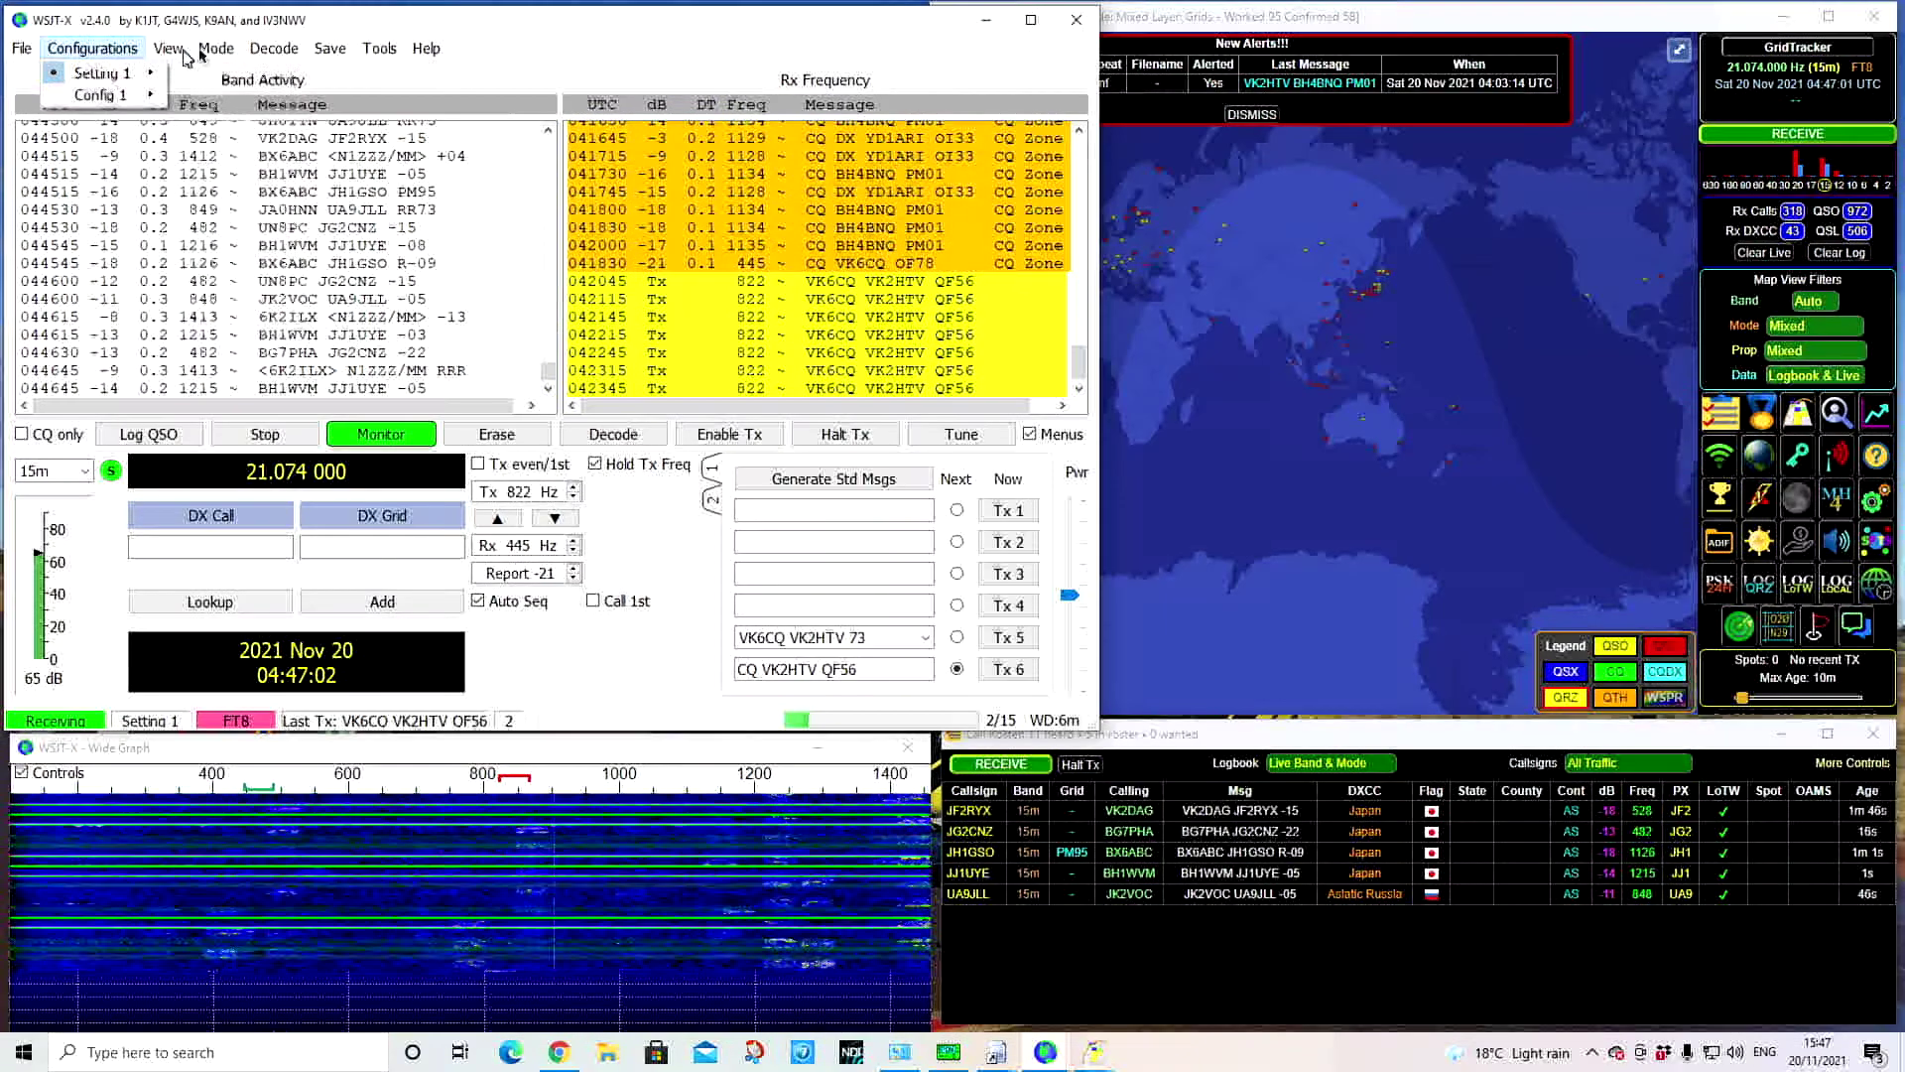
Look through the Configurations and Mode menus, then bring up Settings (F2) on the General tab
{"action": "mouse_move", "coordinate": [215, 57]}
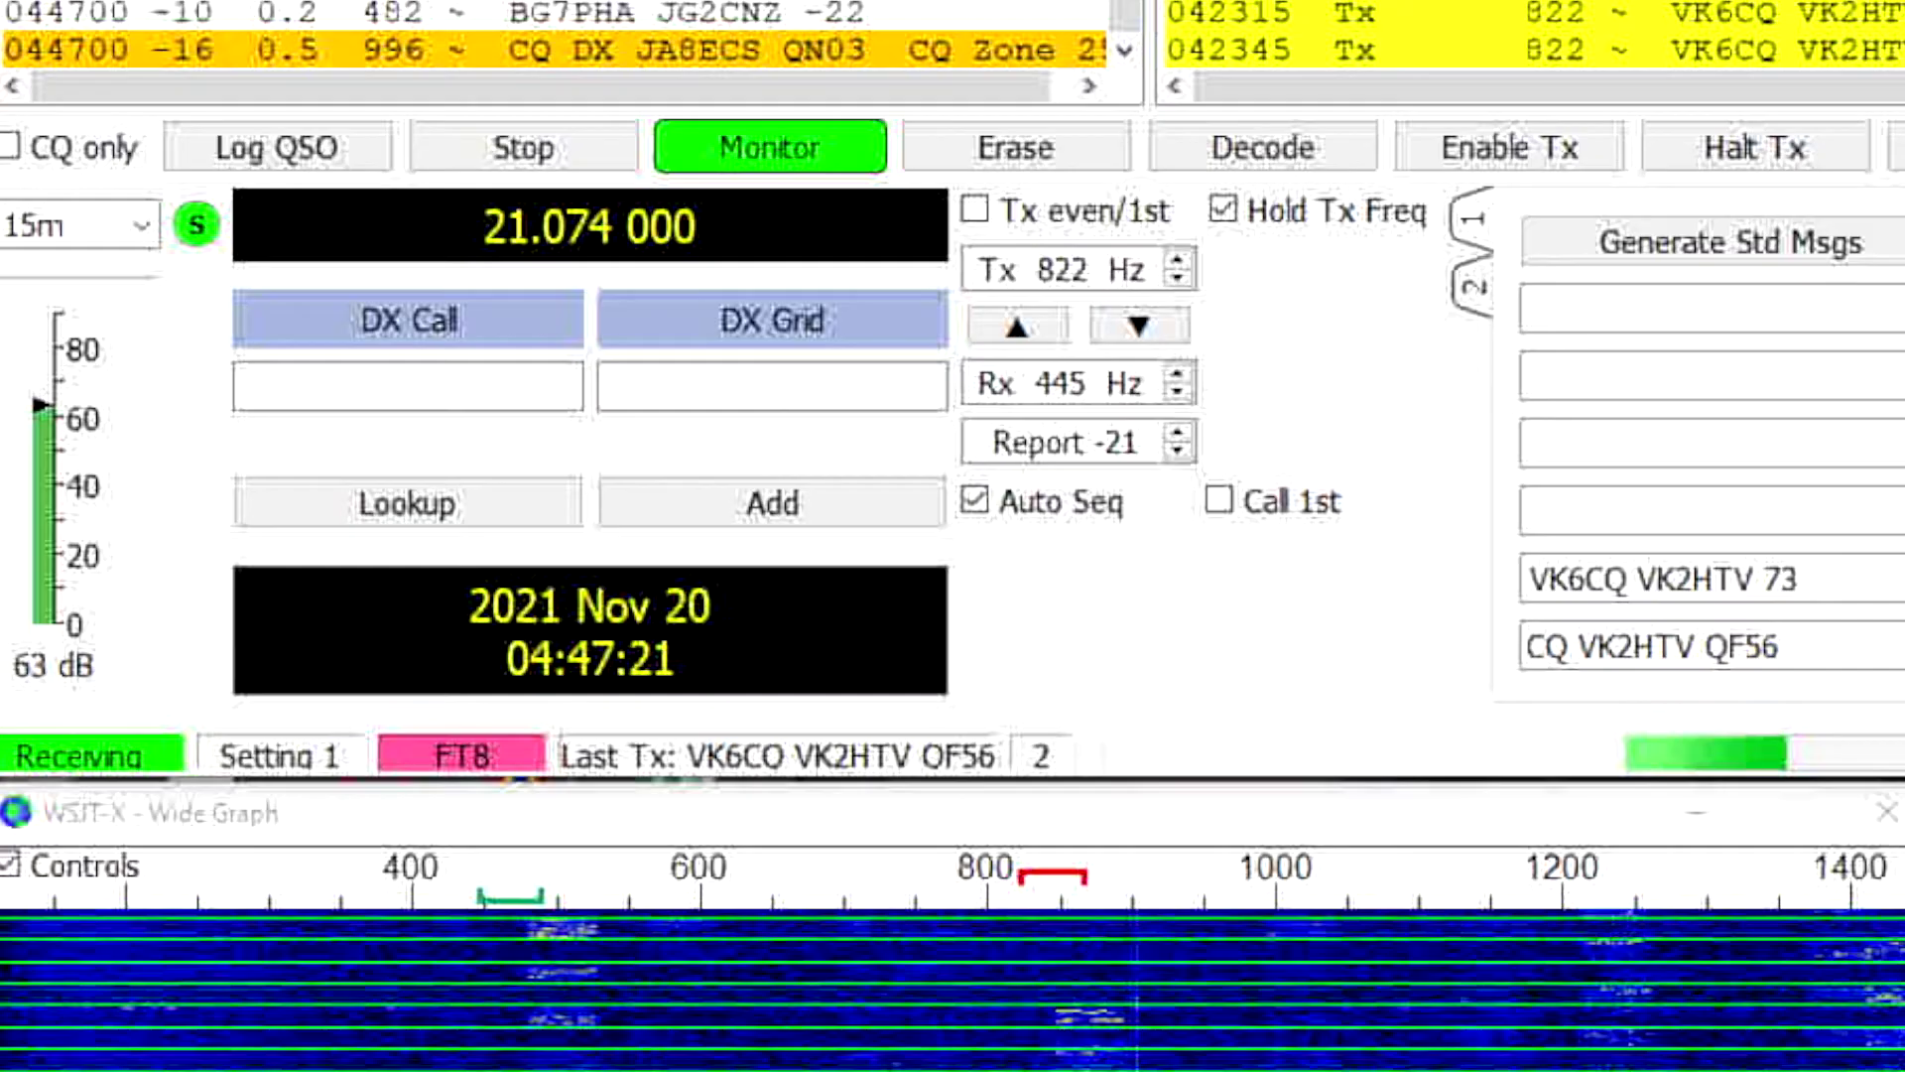
{"action": "left_click", "coordinate": [214, 45]}
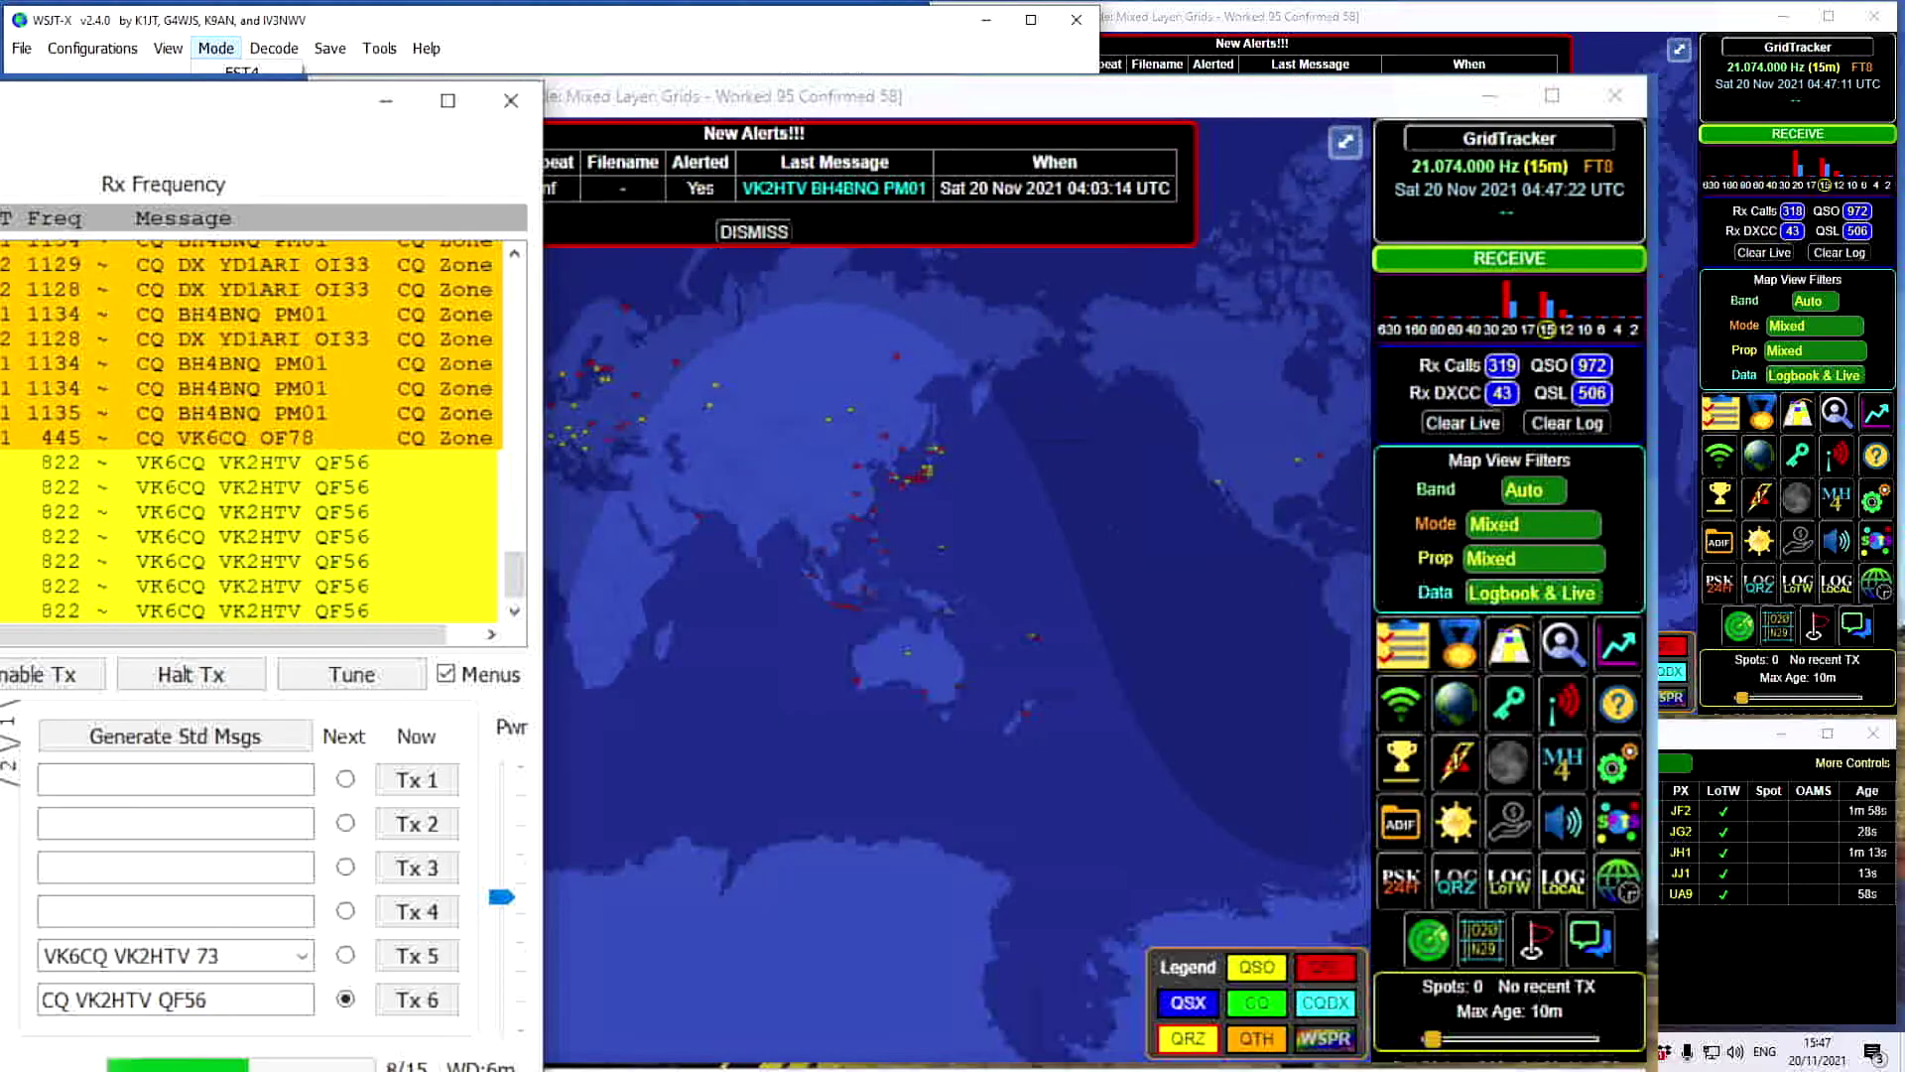
{"action": "key", "text": "F2"}
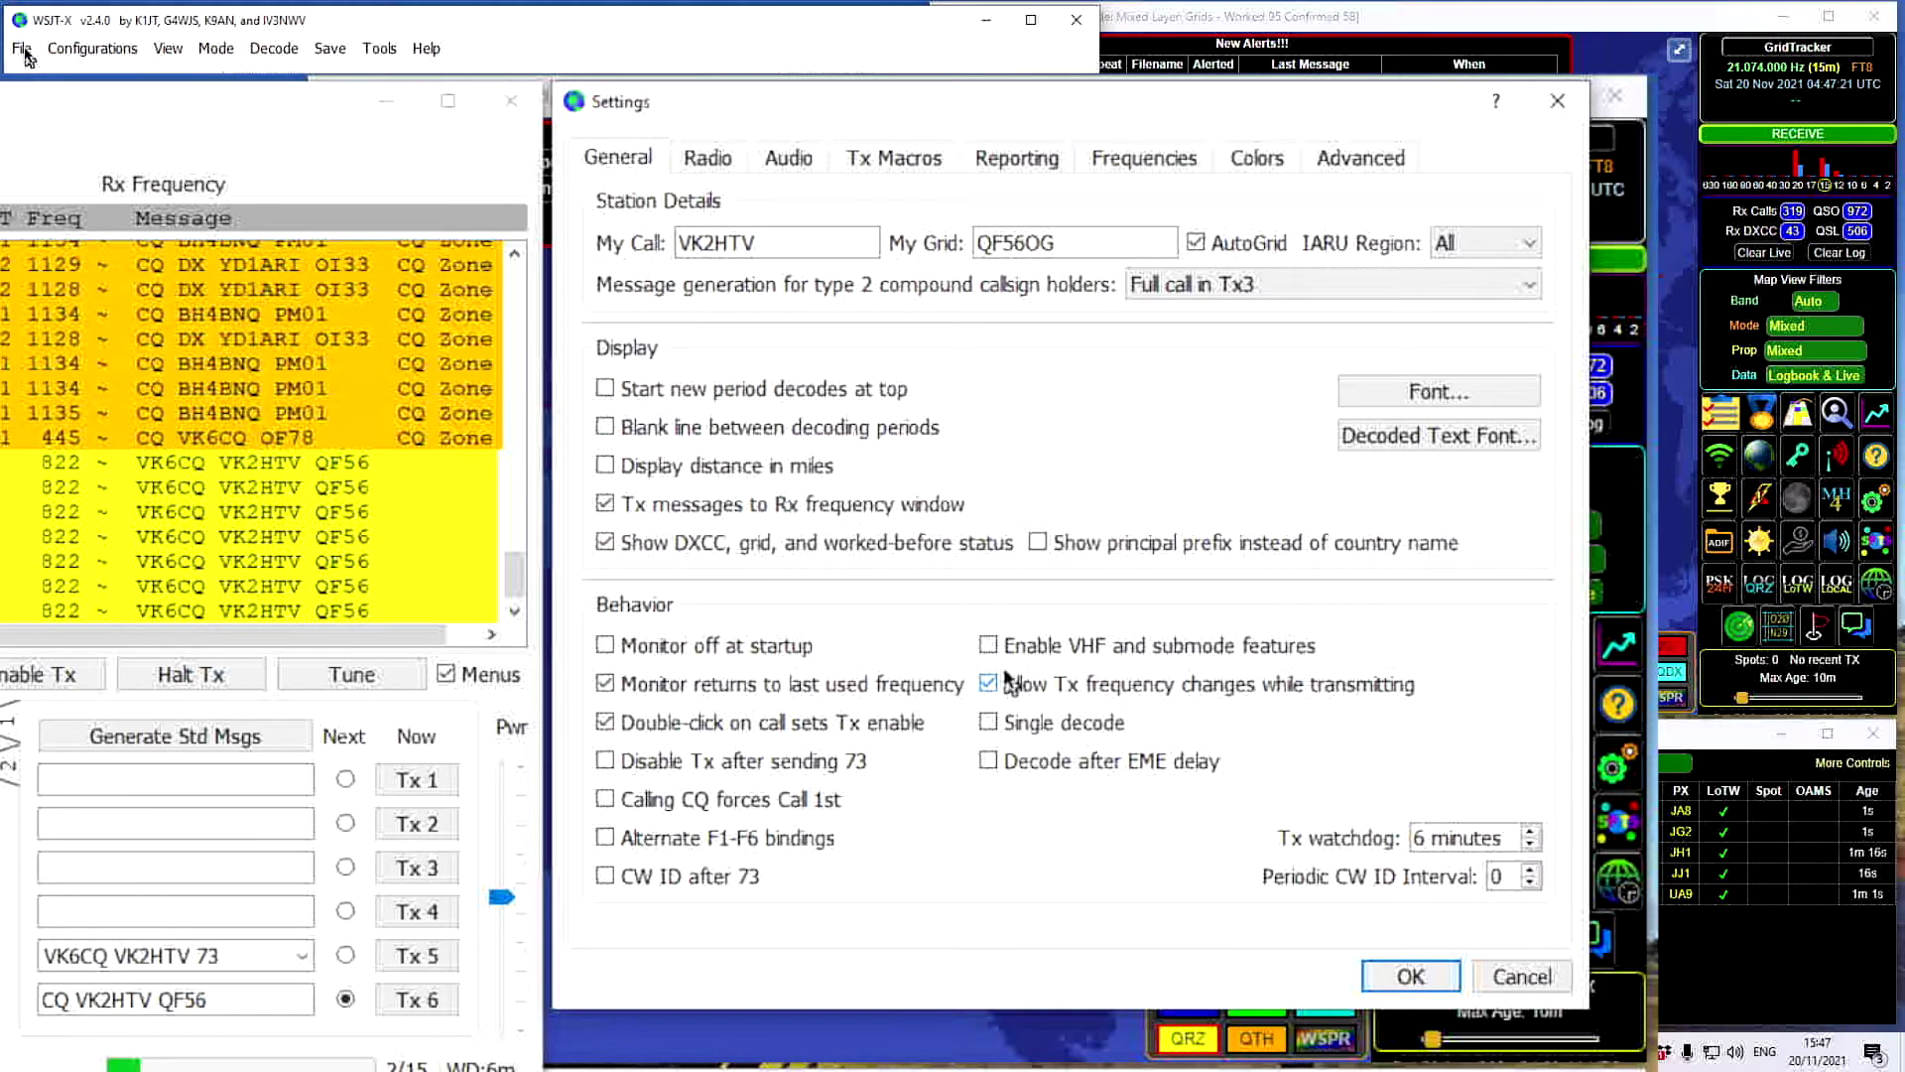
Enable Prompt me to log QSO and PSK Reporter spotting under Reporting, then close Settings
{"action": "mouse_move", "coordinate": [1007, 681]}
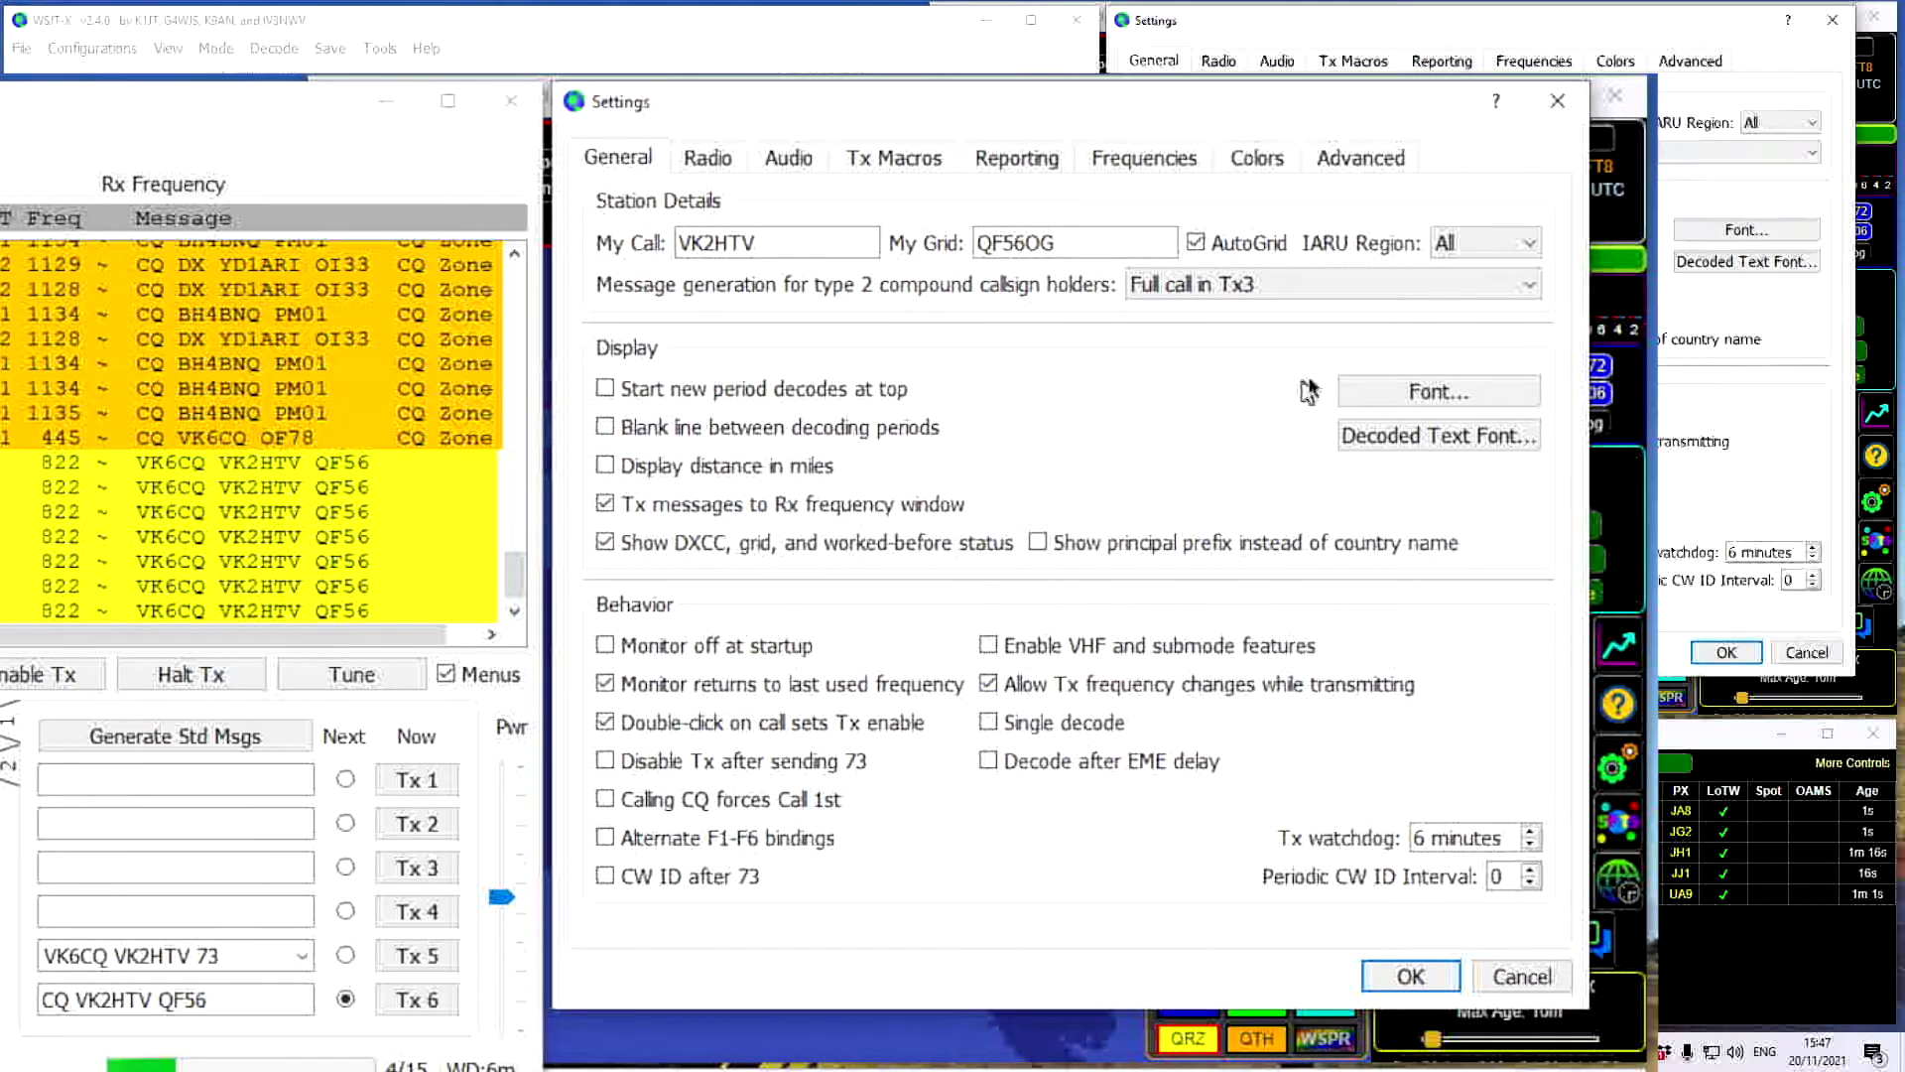
{"action": "left_click", "coordinate": [1017, 158]}
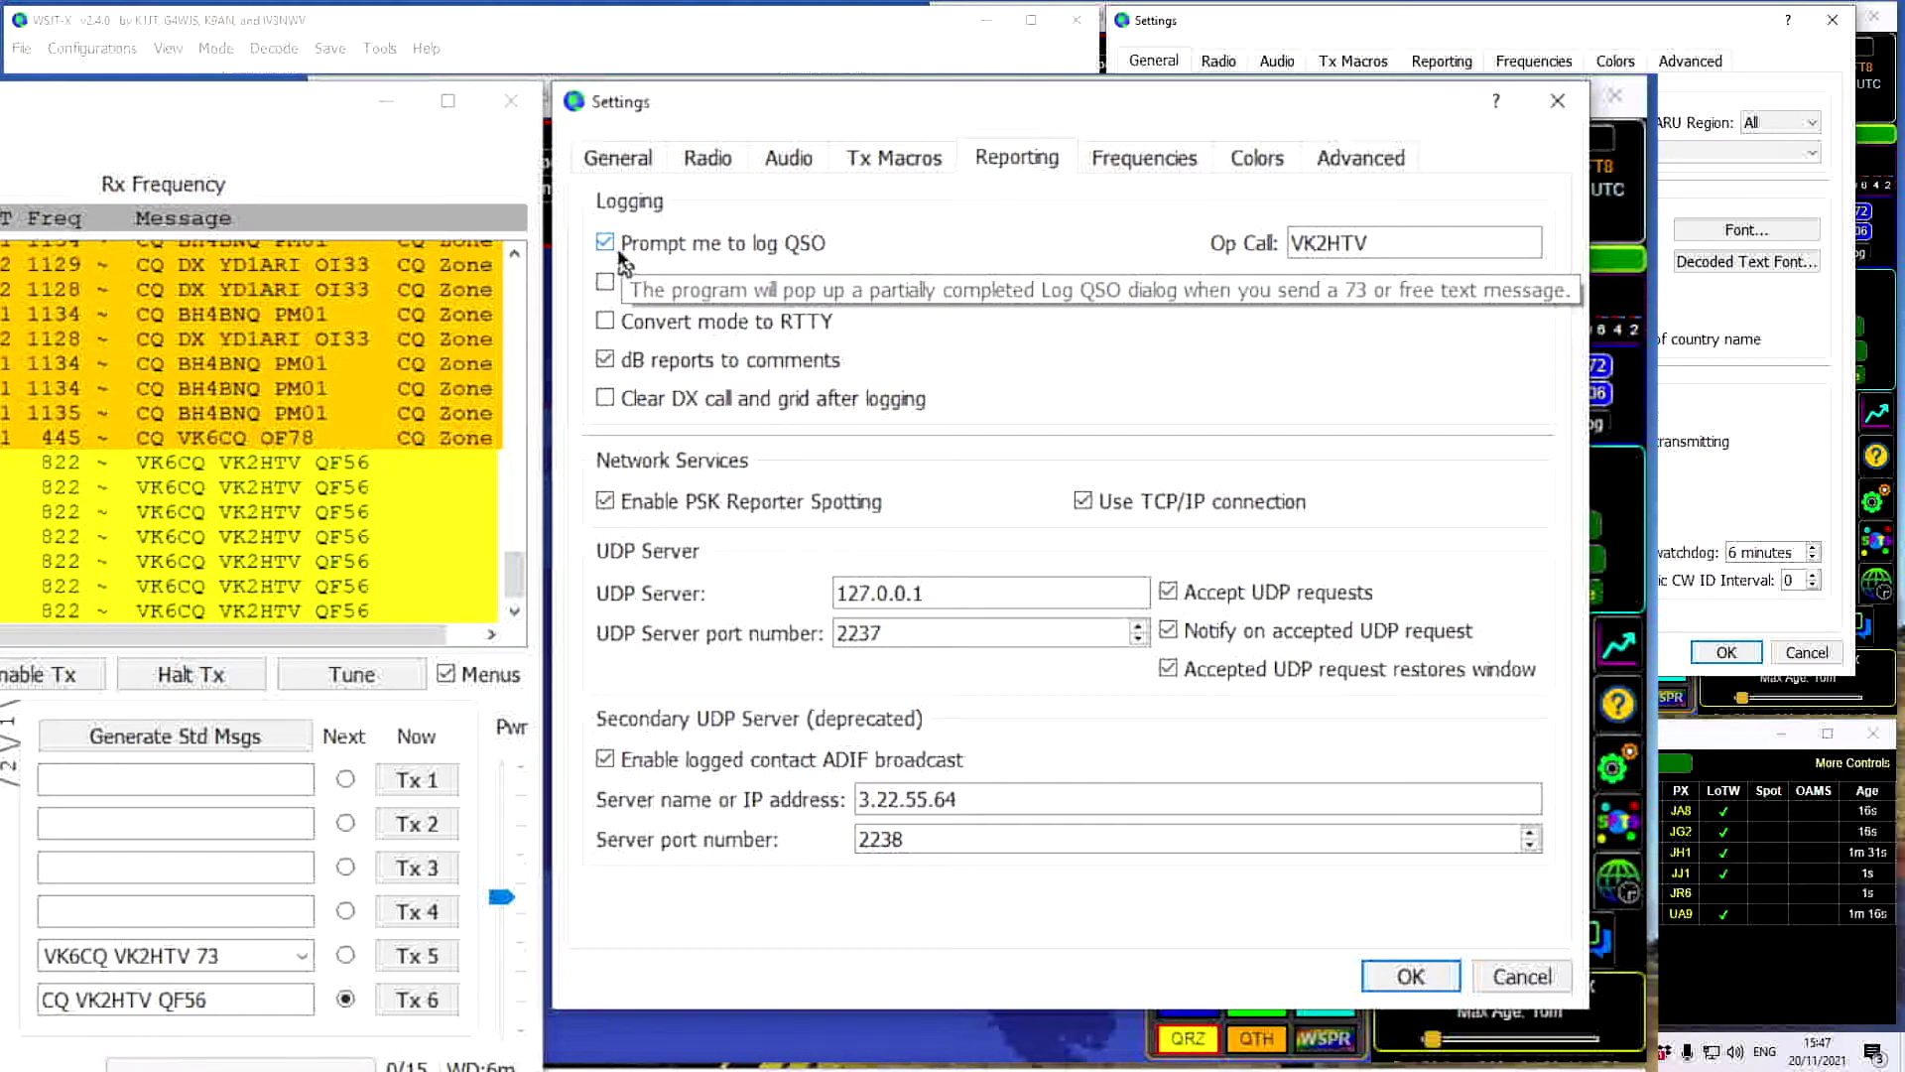
{"action": "left_click", "coordinate": [1459, 66]}
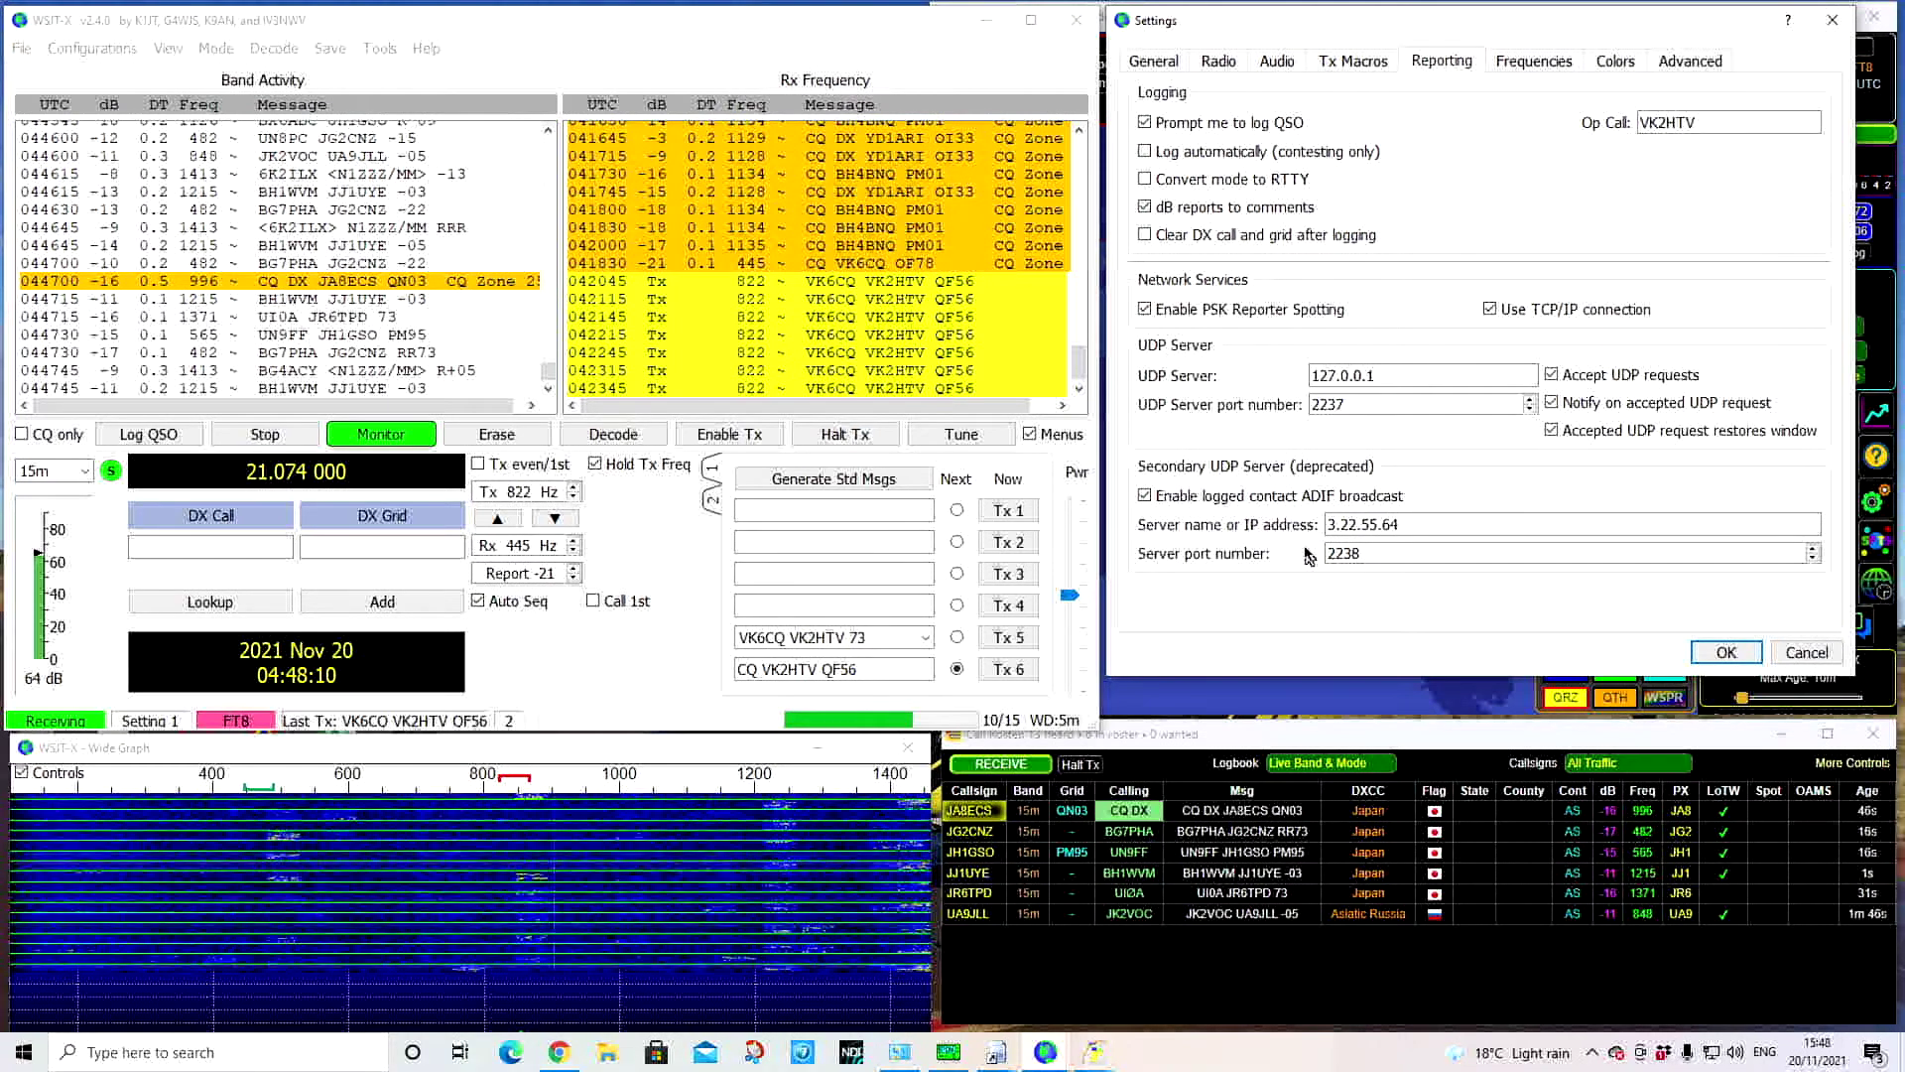
{"action": "left_click", "coordinate": [1357, 525]}
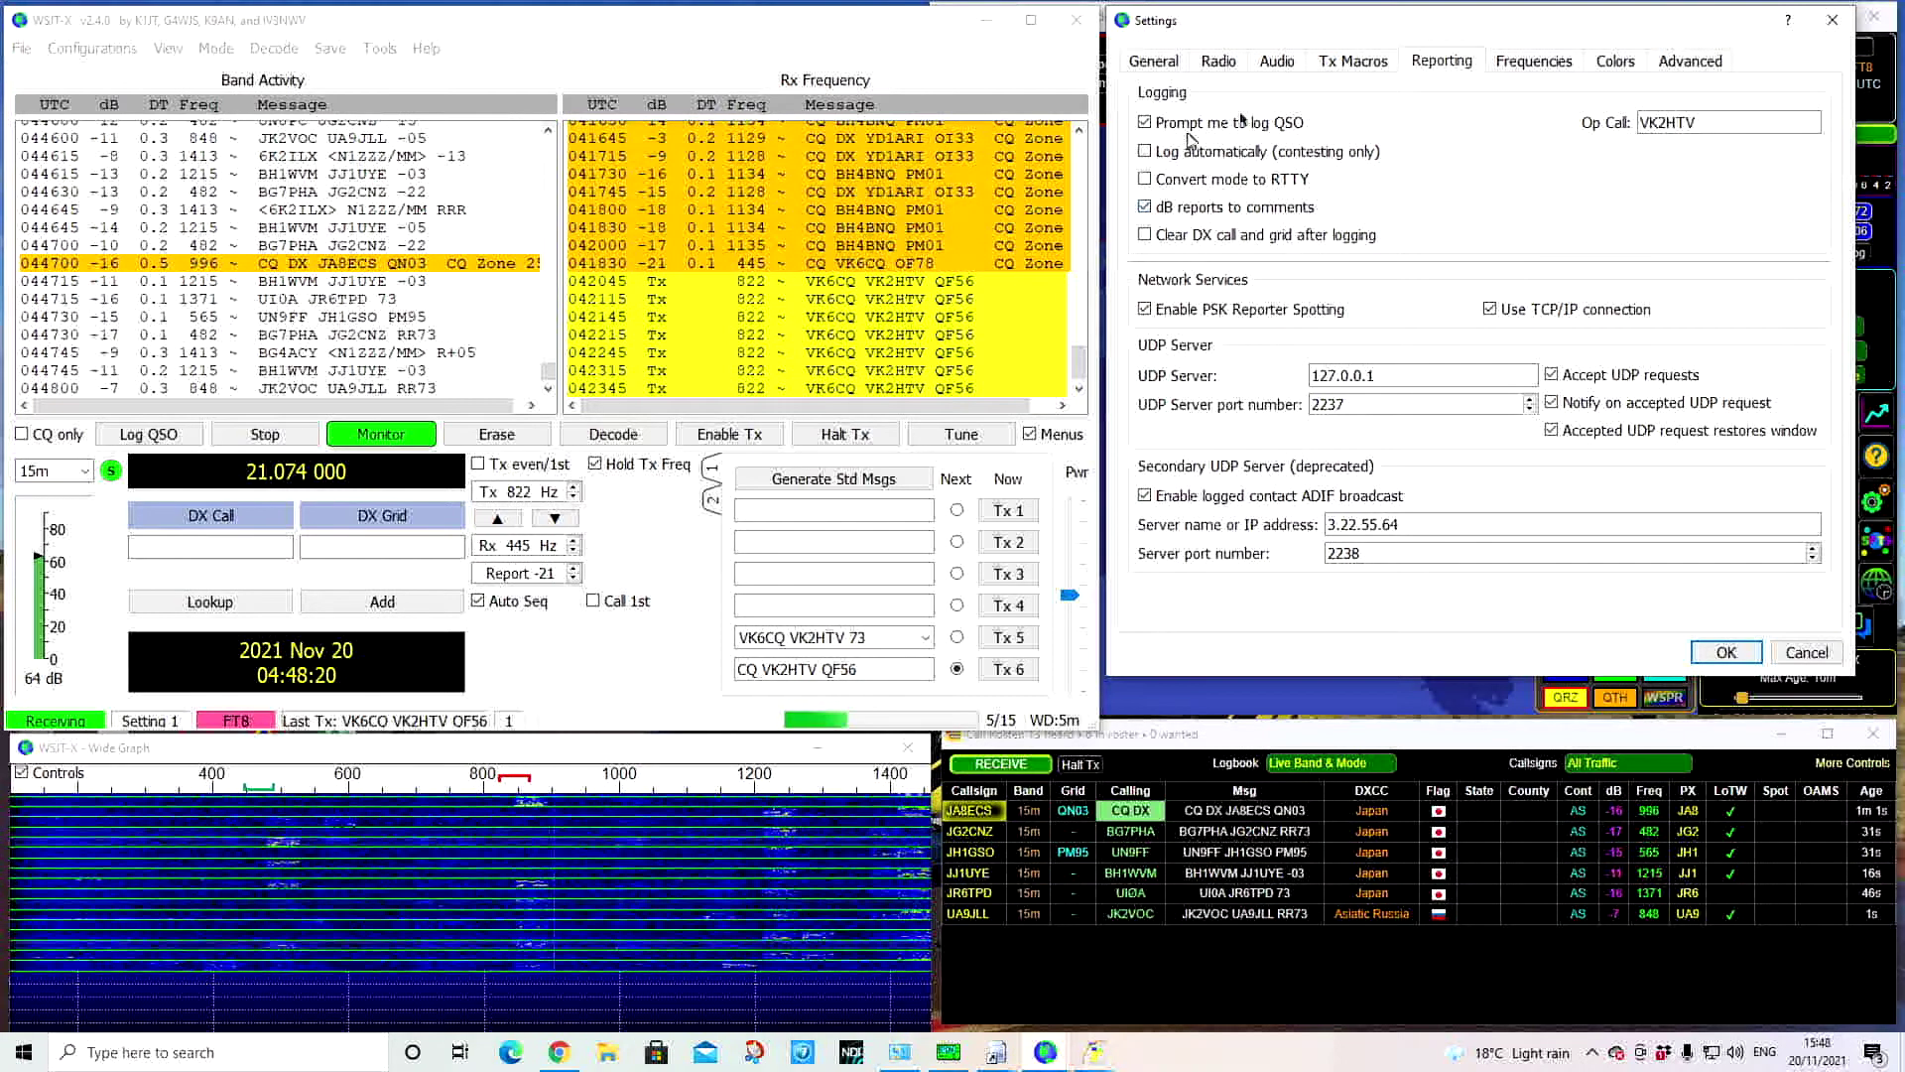
{"action": "left_click", "coordinate": [1833, 20]}
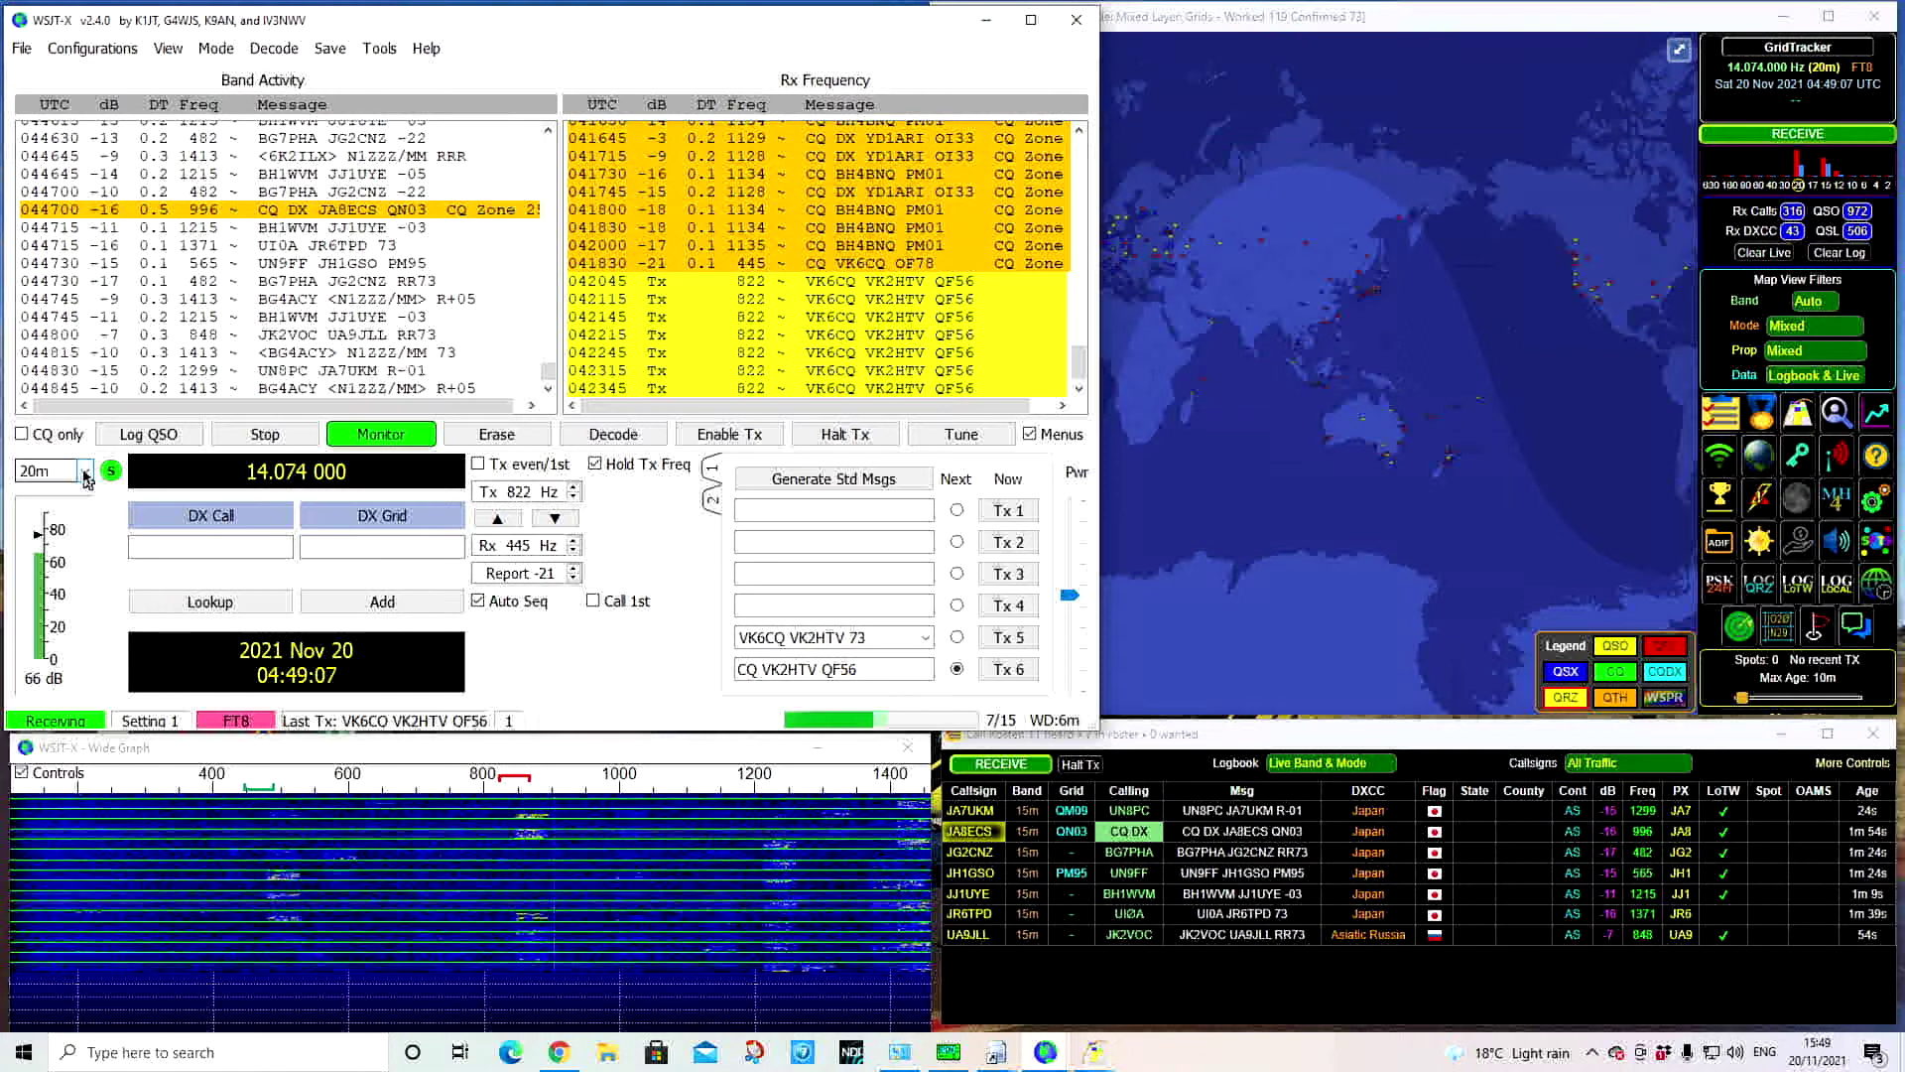
Switch WSJT-X to the 15m band with a 21.074 000 MHz dial frequency
{"action": "left_click", "coordinate": [86, 472]}
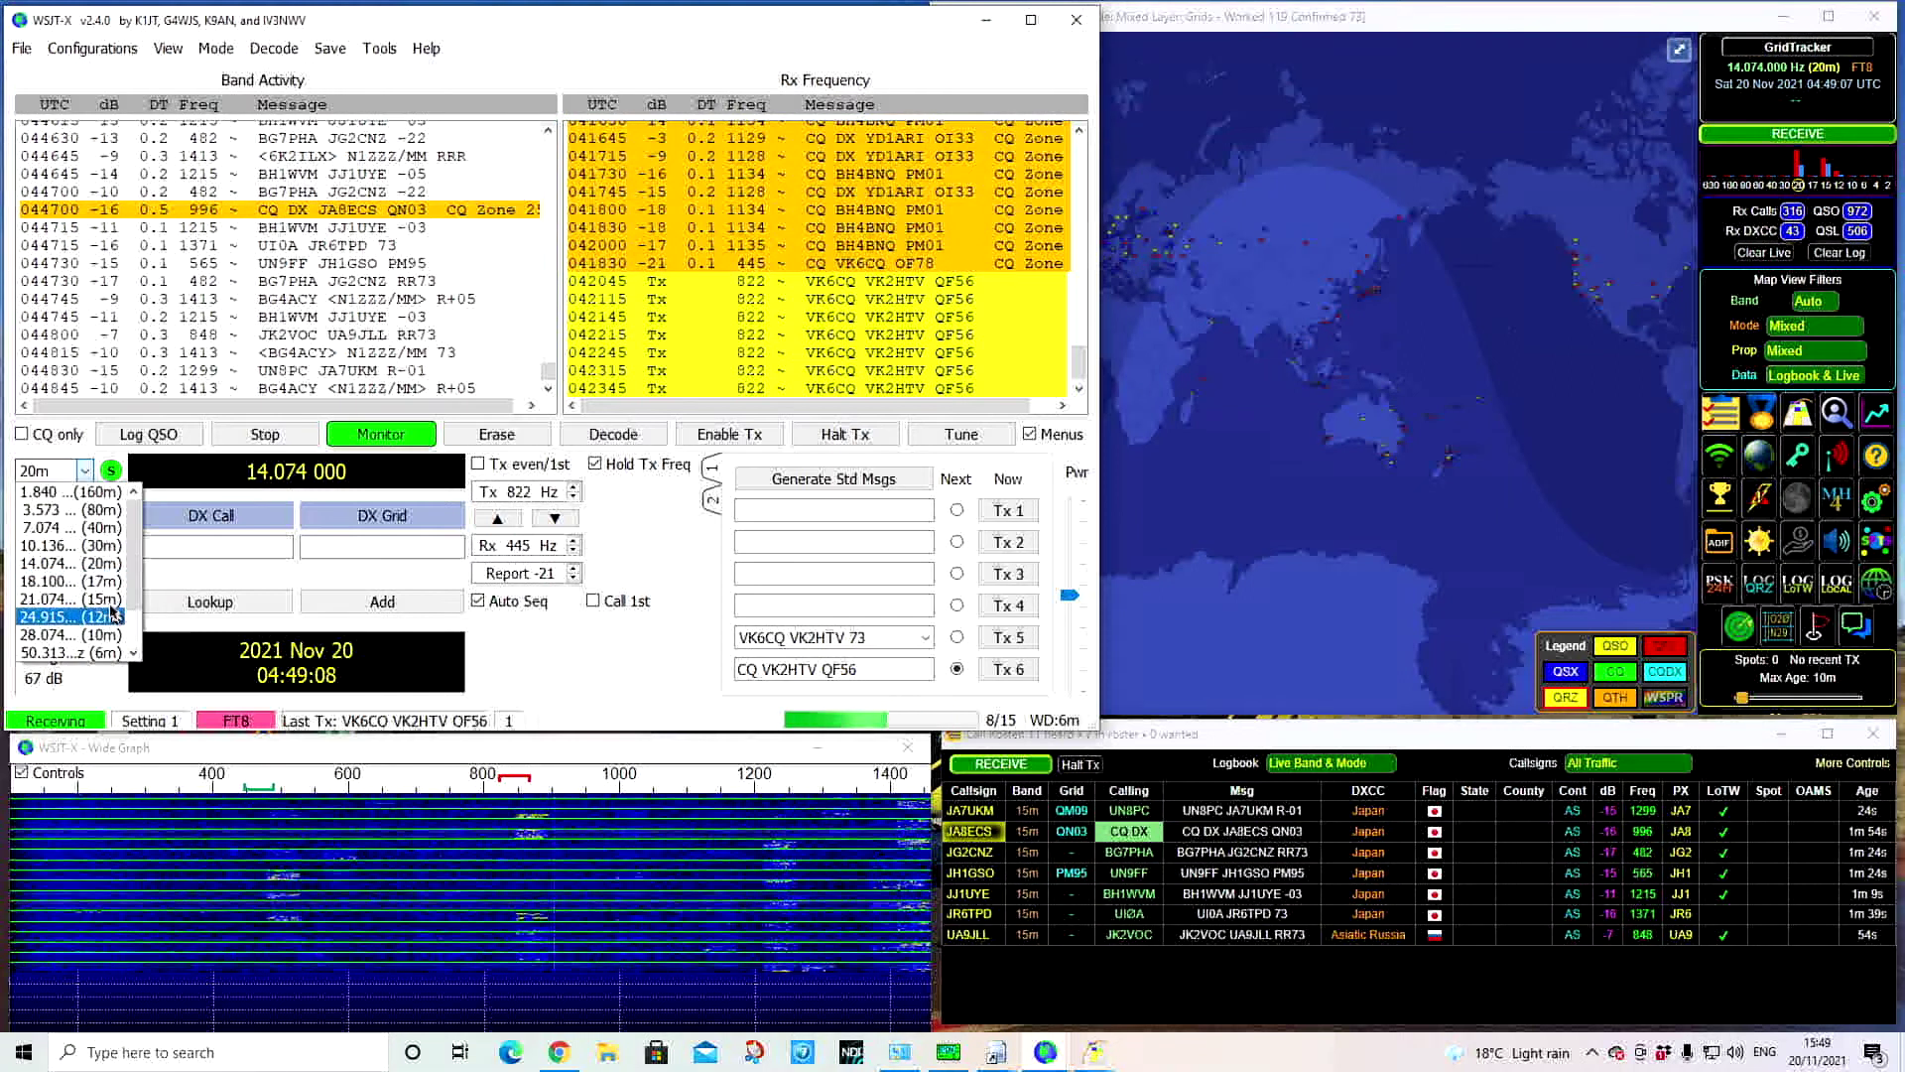
{"action": "left_click", "coordinate": [102, 574]}
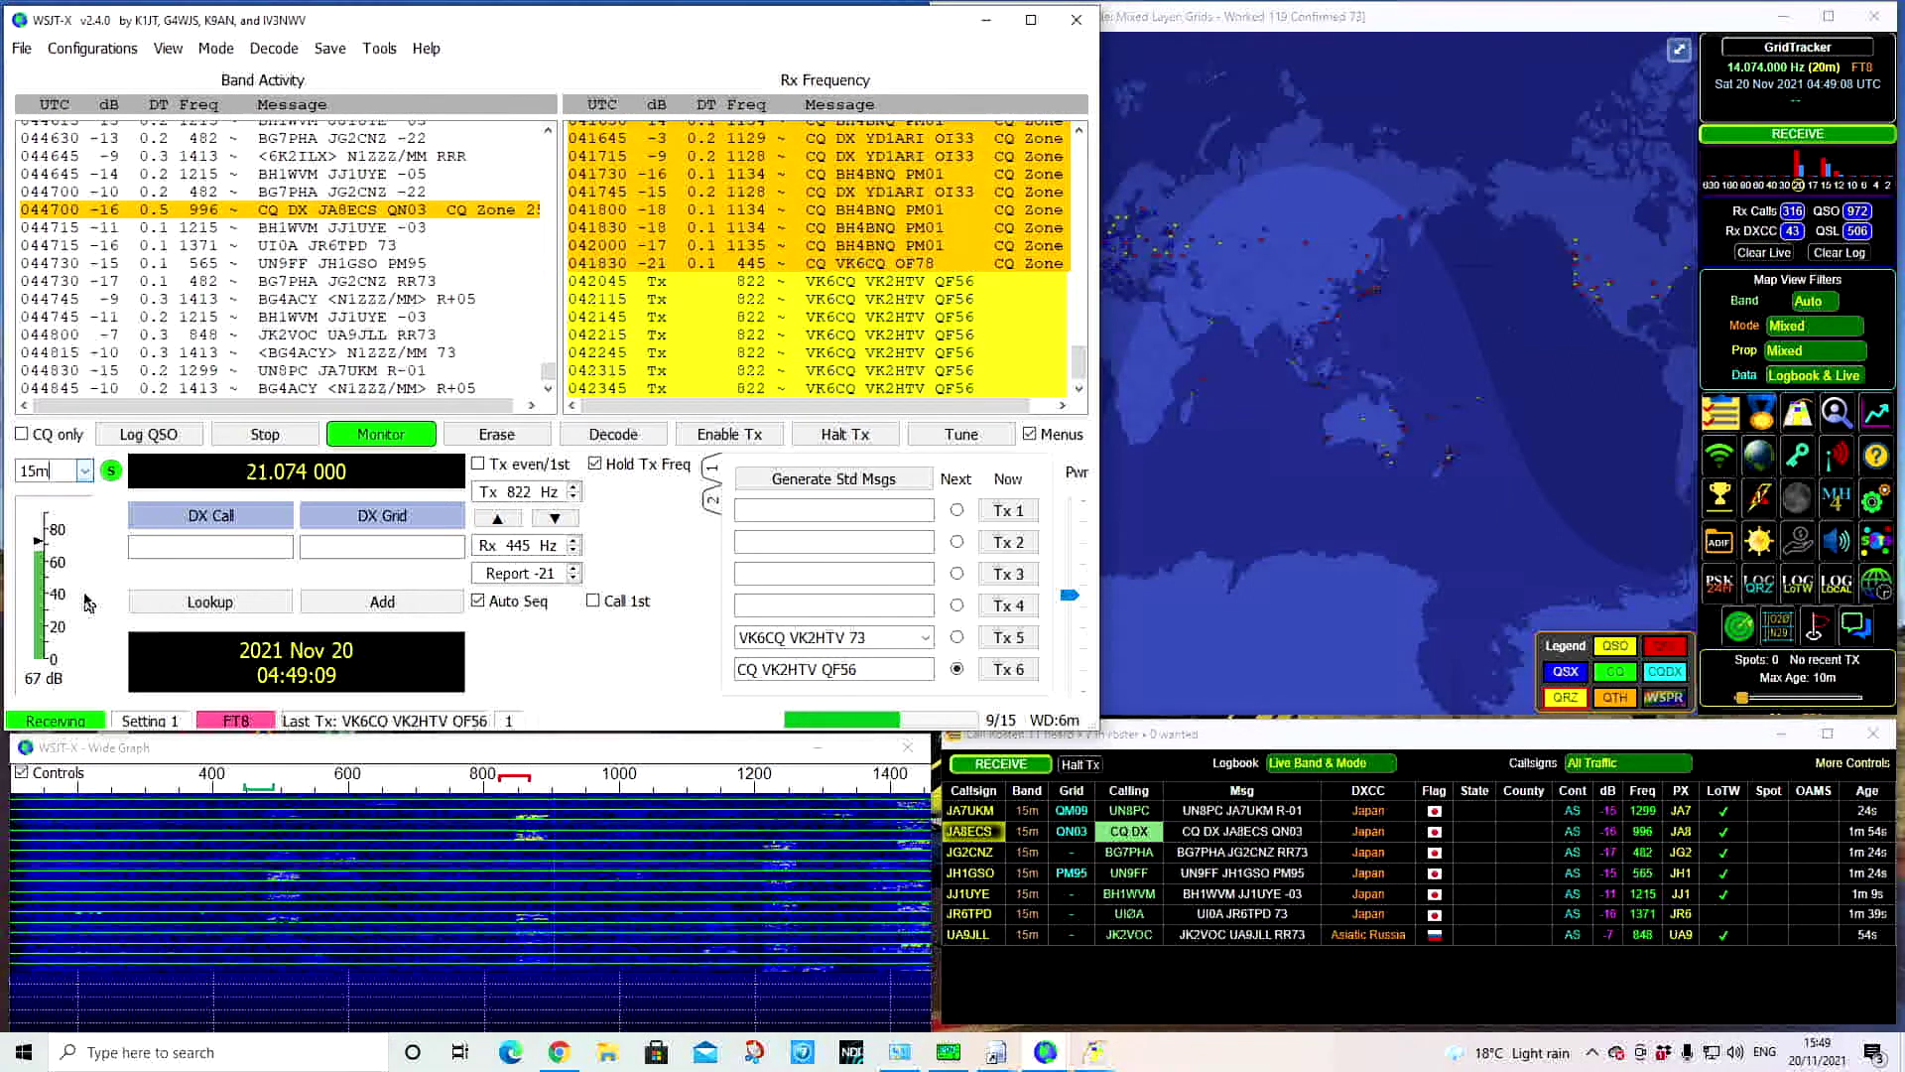
{"action": "left_click", "coordinate": [96, 478]}
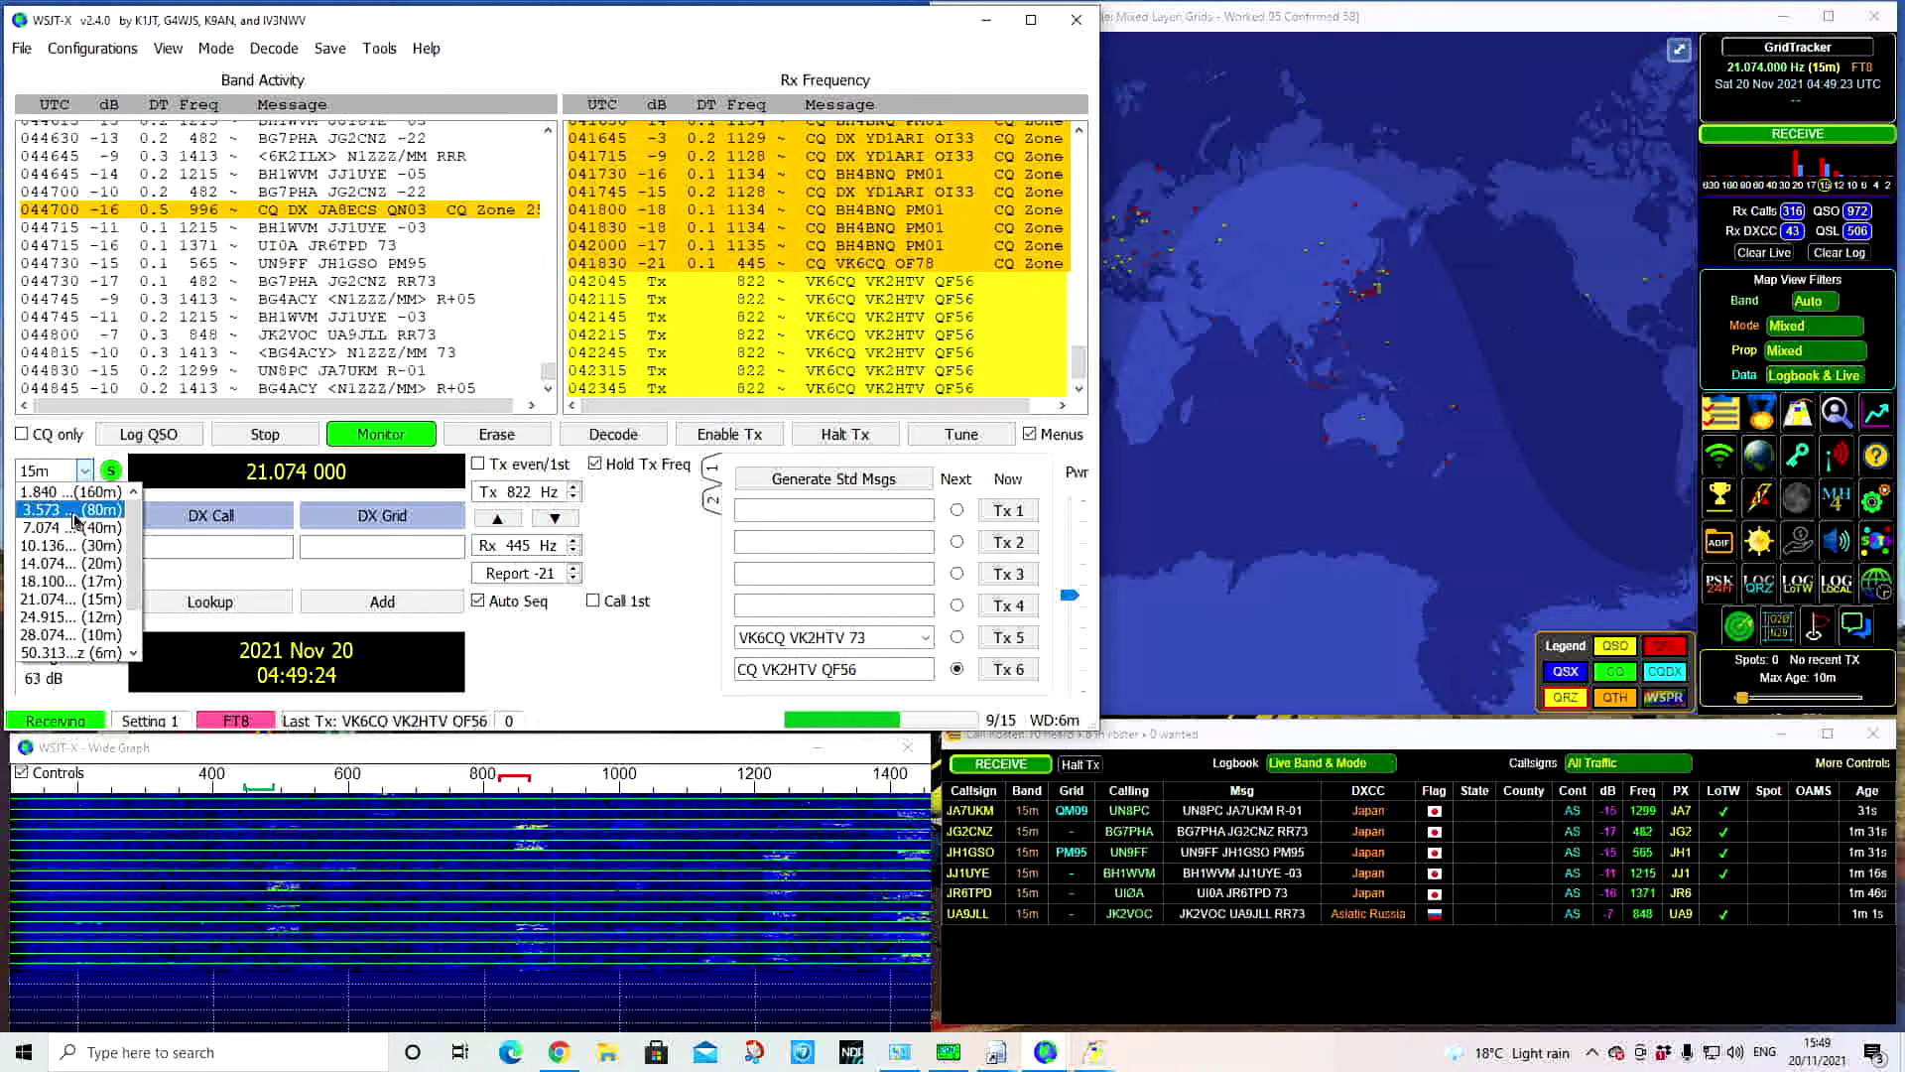
{"action": "left_click", "coordinate": [83, 474]}
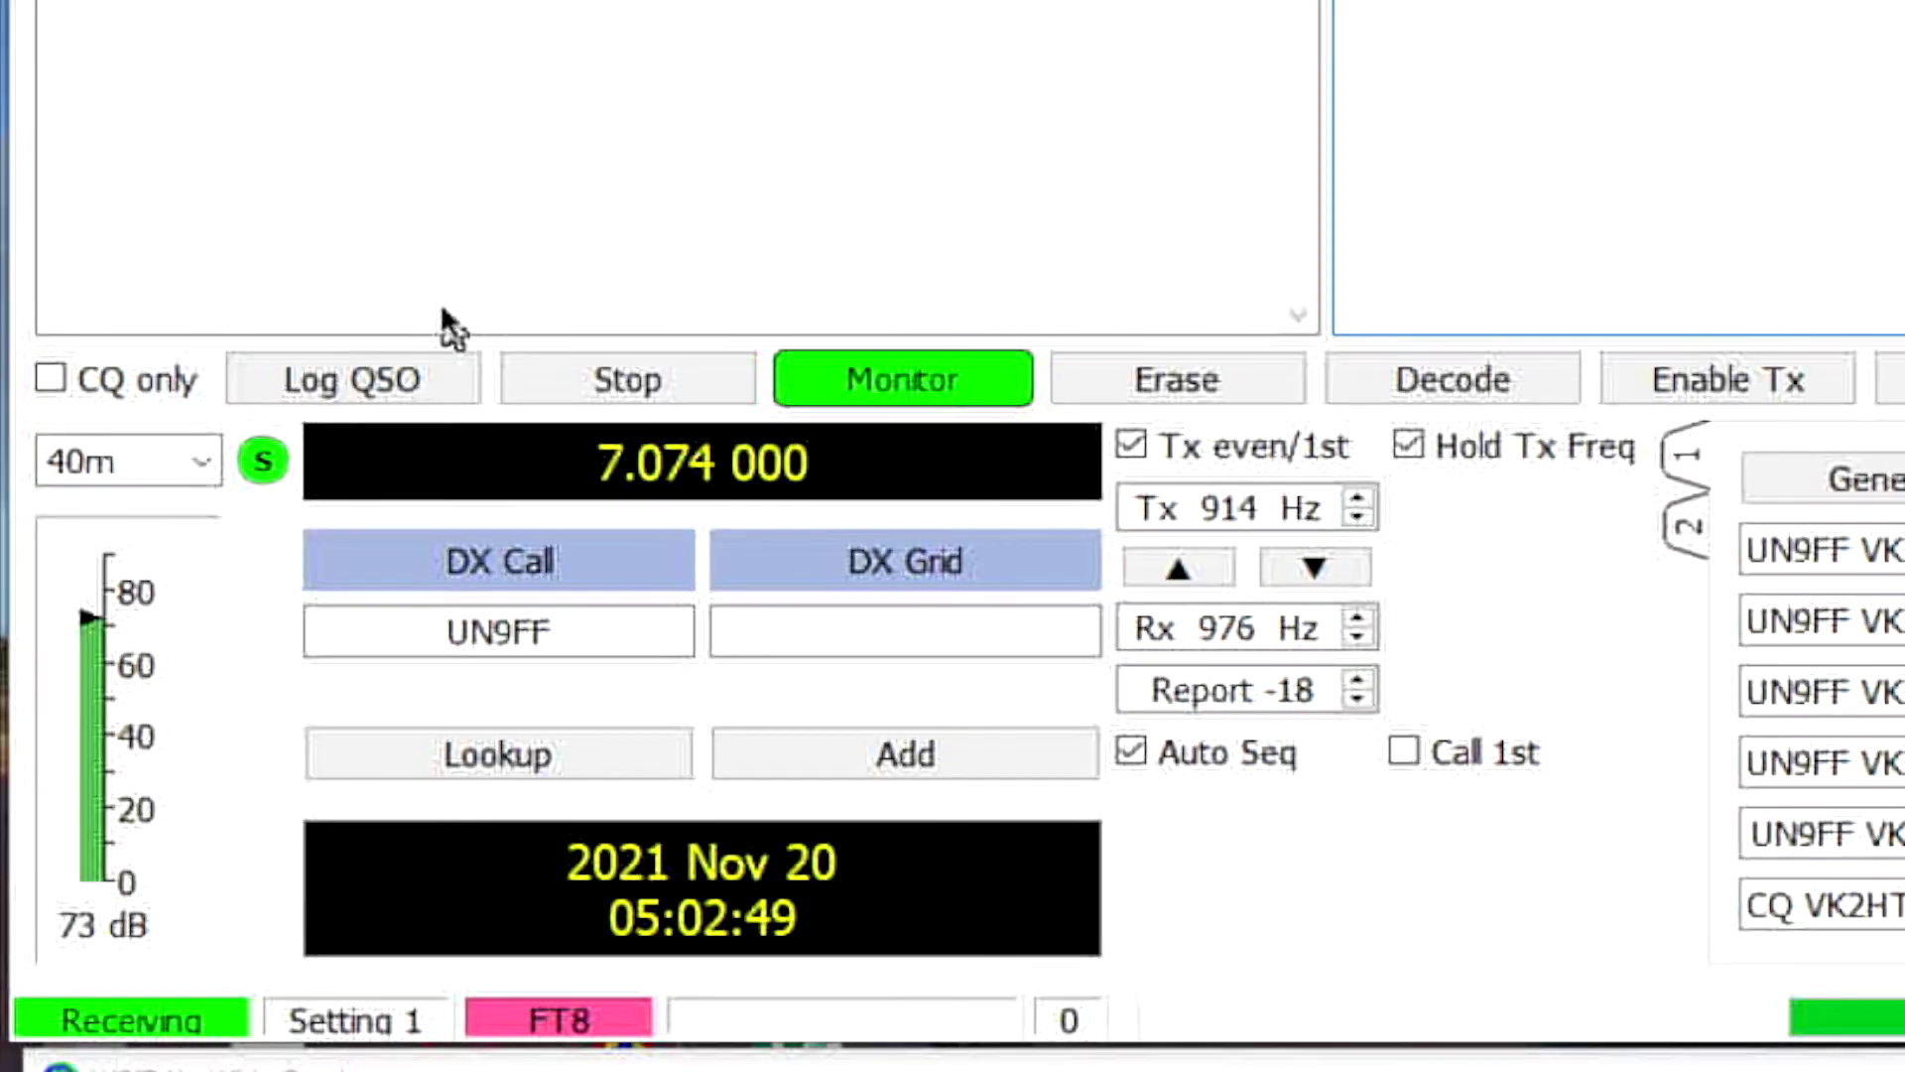
{"action": "left_click", "coordinate": [202, 460]}
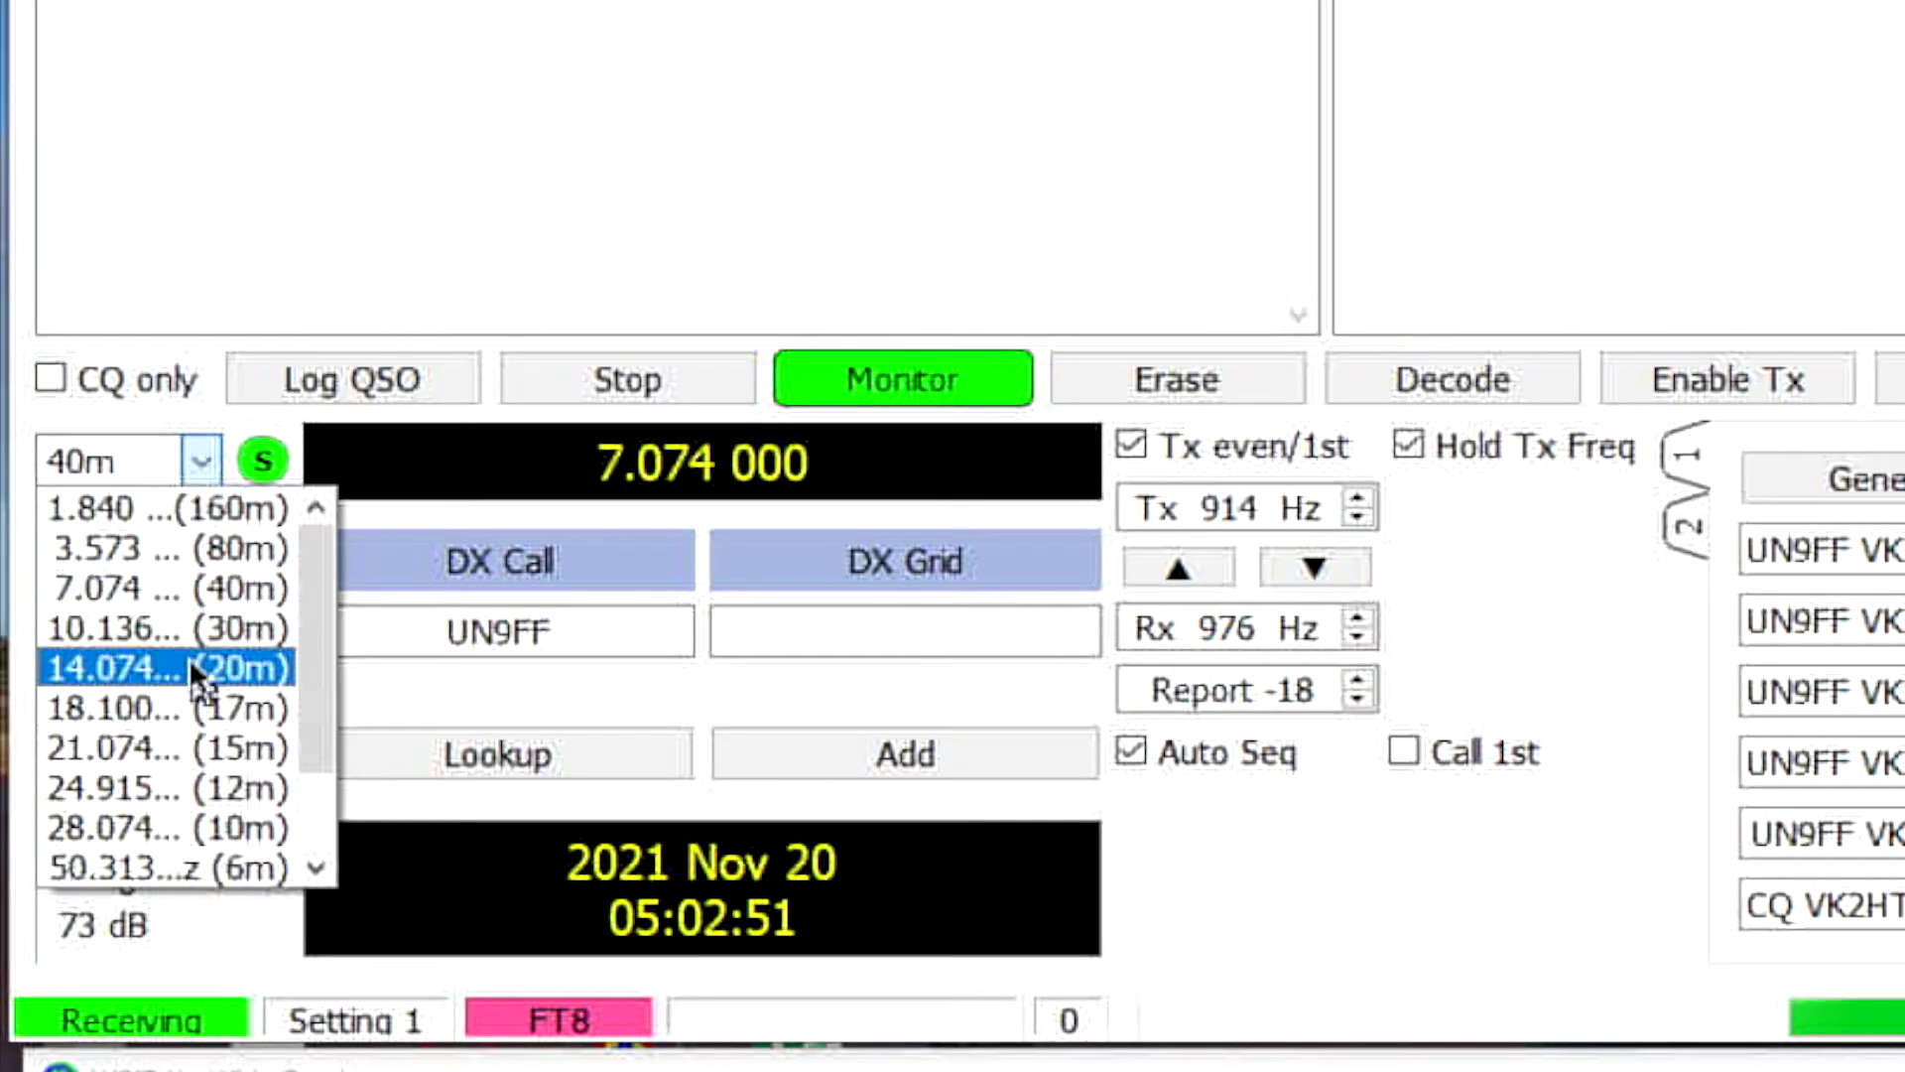
{"action": "left_click", "coordinate": [193, 666]}
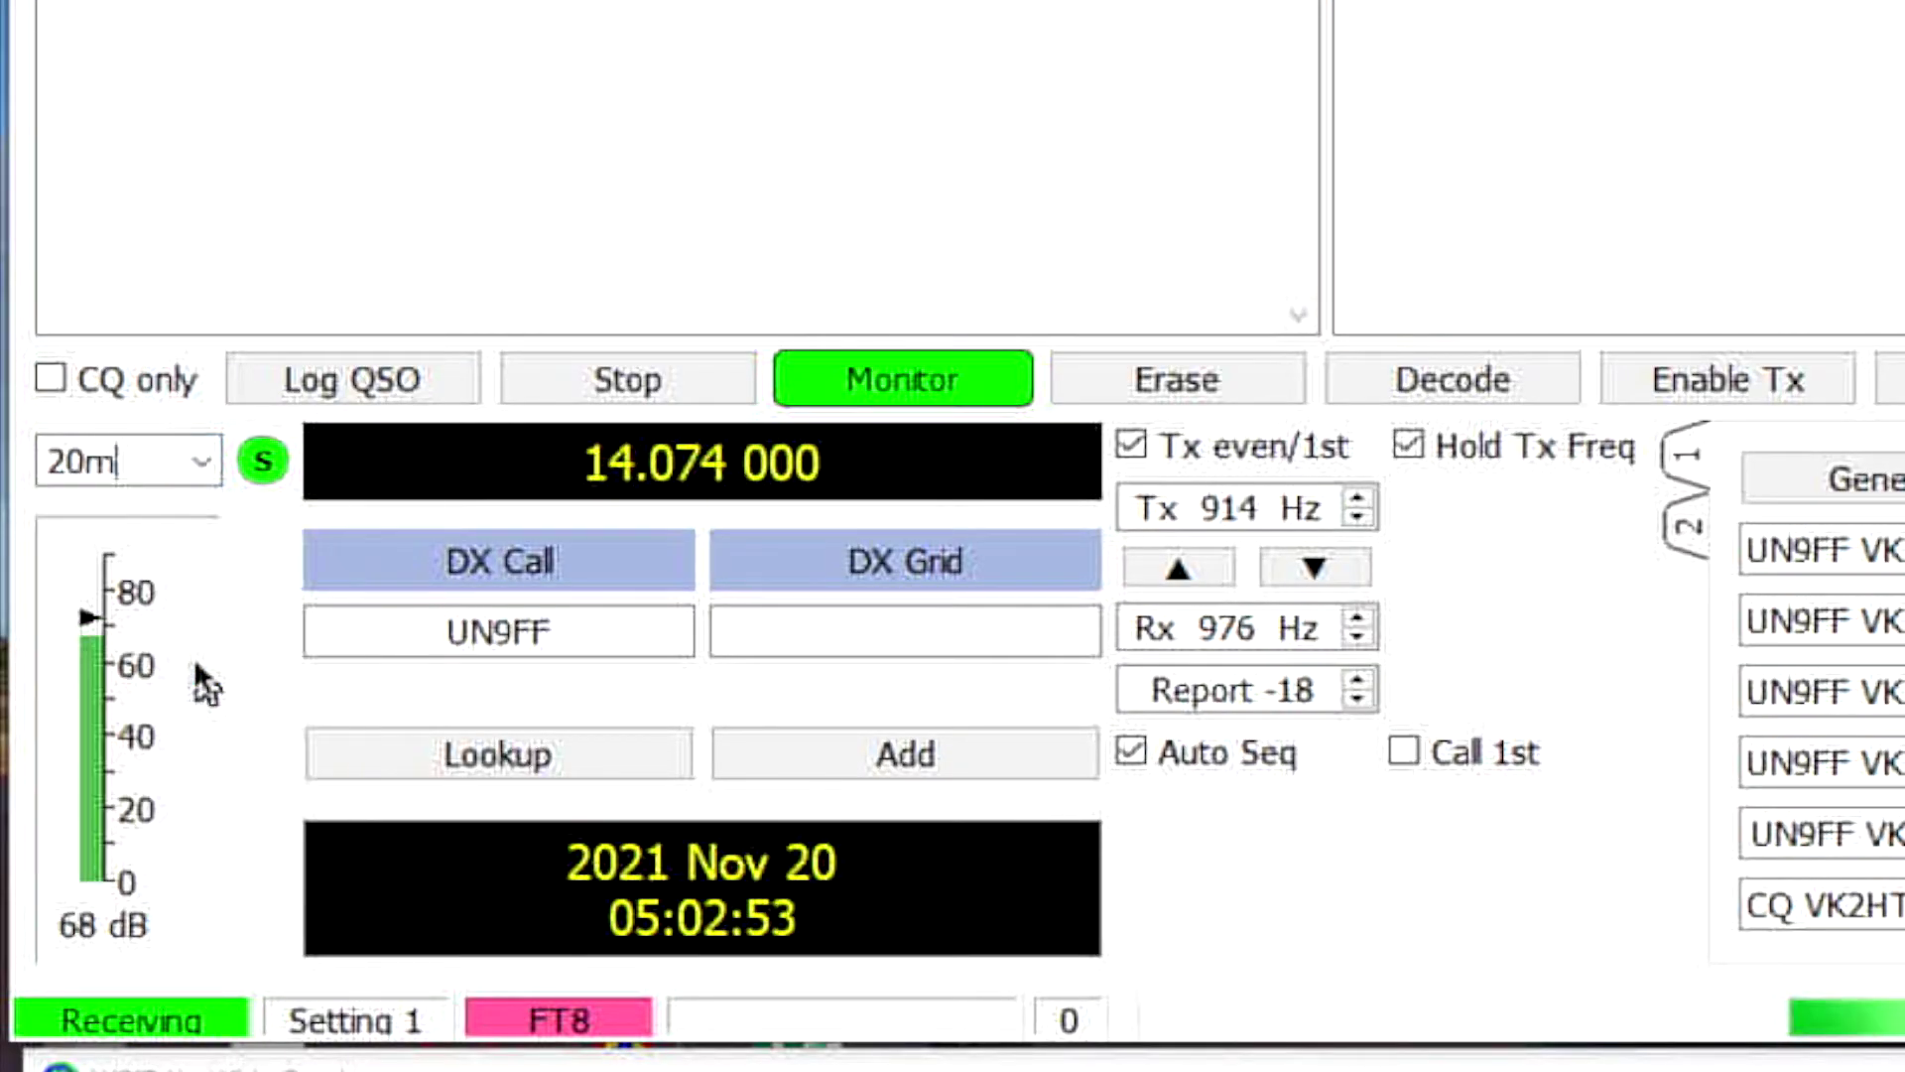
{"action": "mouse_move", "coordinate": [196, 665]}
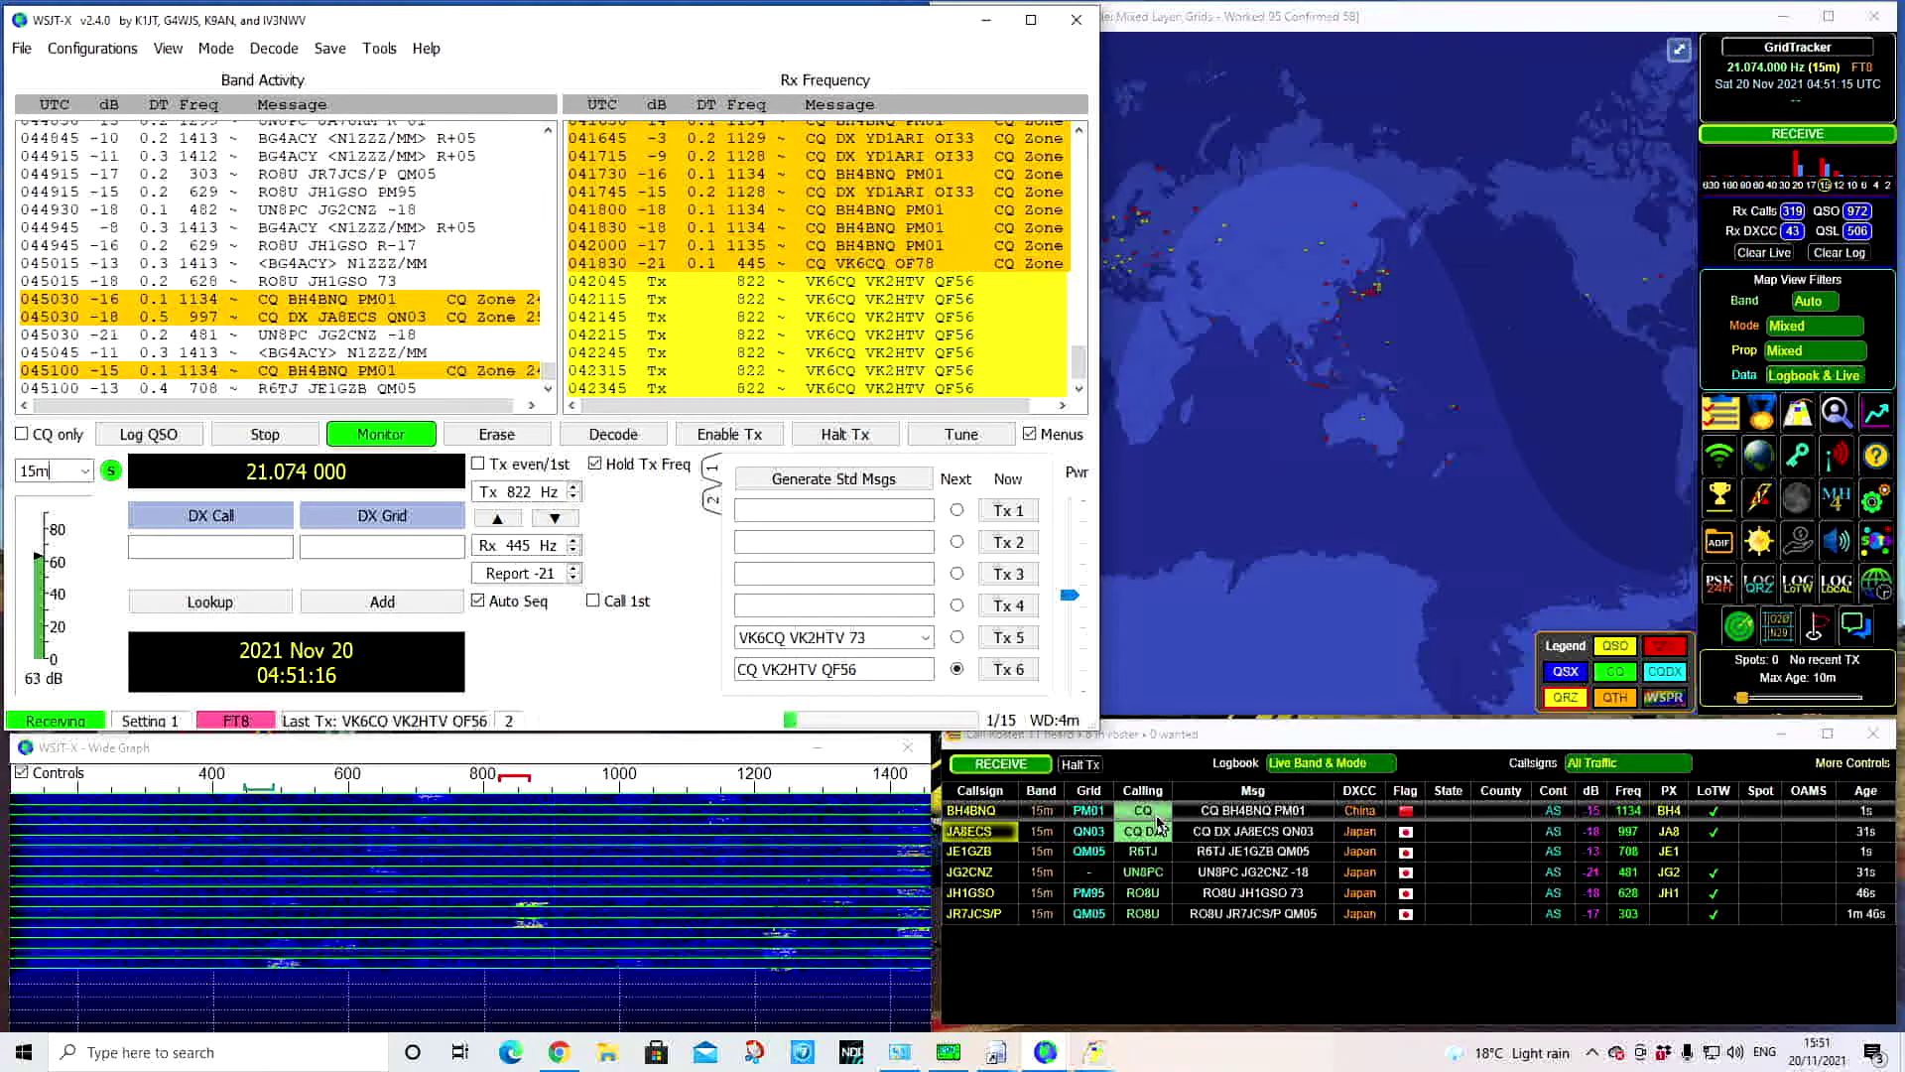
Answer the Chinese station's CQ in grid PM01 from the Call Roster and dismiss the Callsign Lookup window
{"action": "left_click", "coordinate": [1141, 816]}
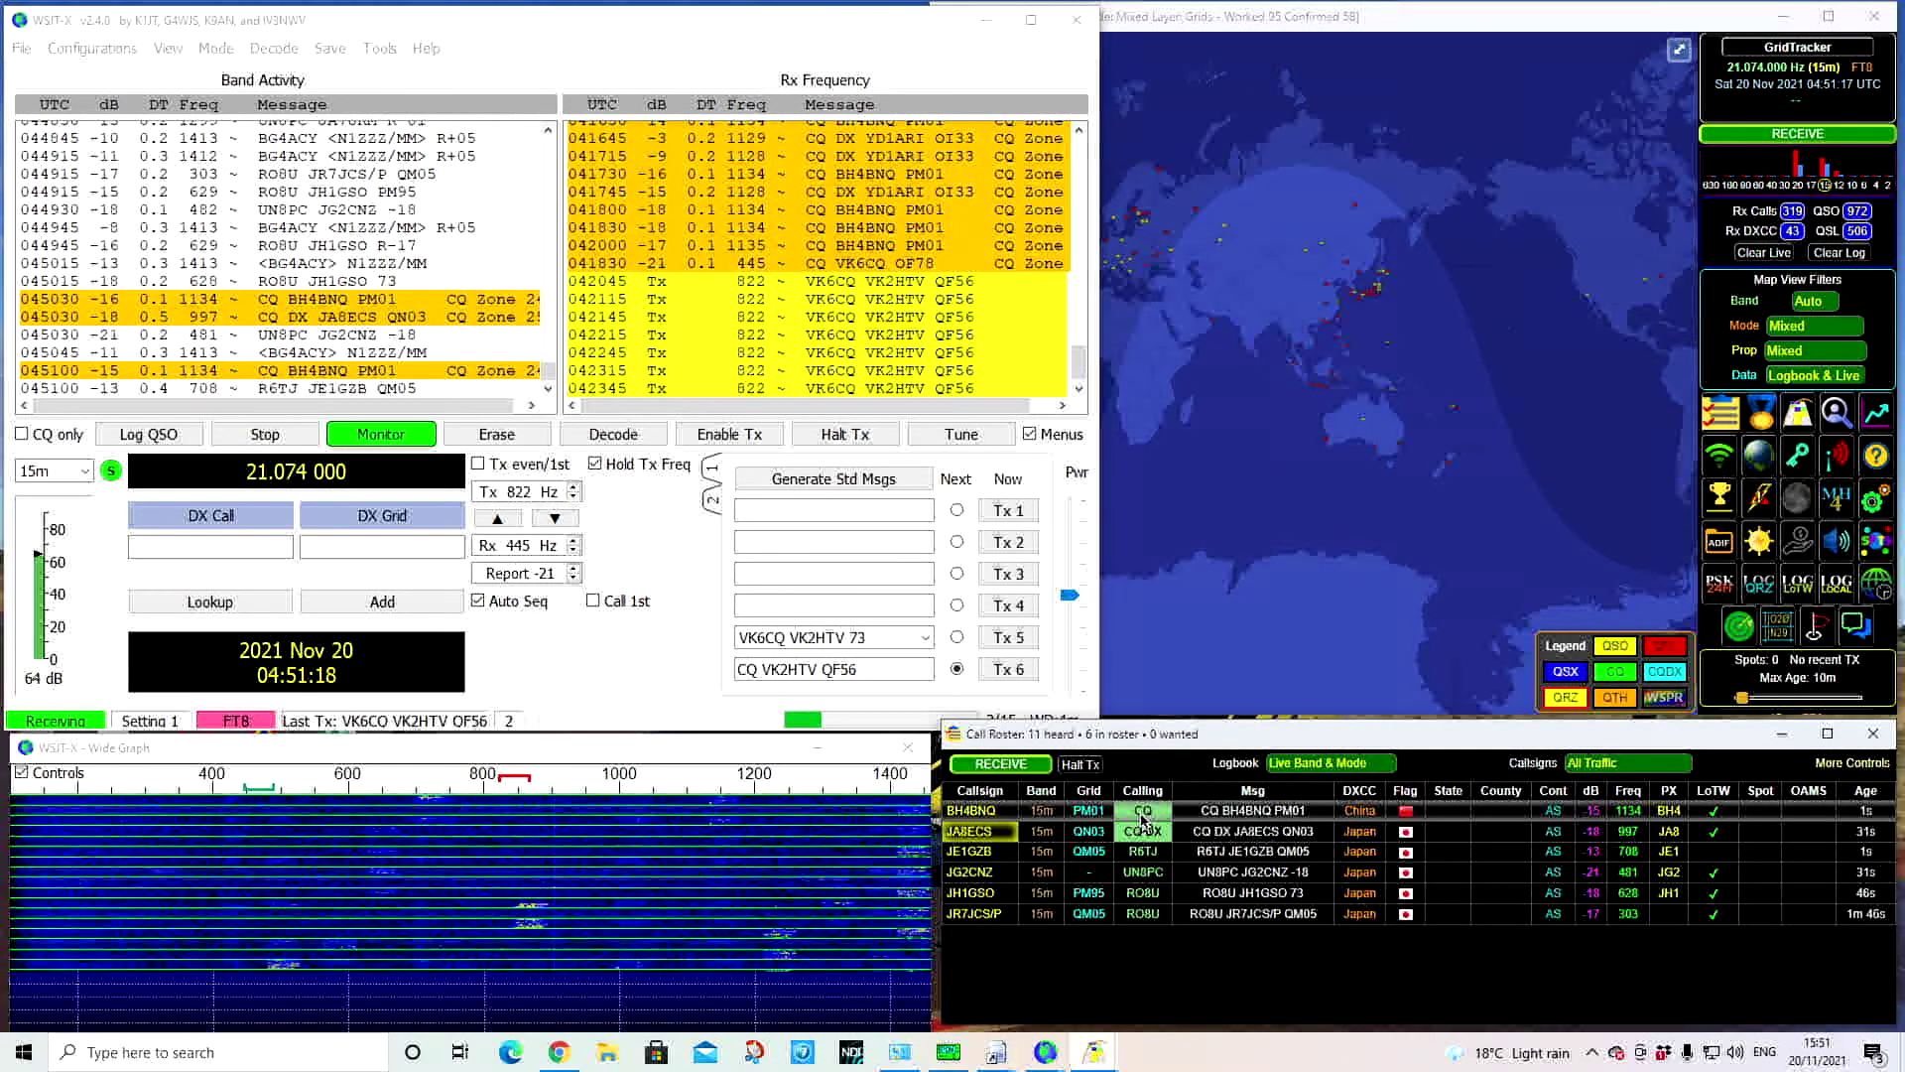
{"action": "left_click", "coordinate": [1141, 820]}
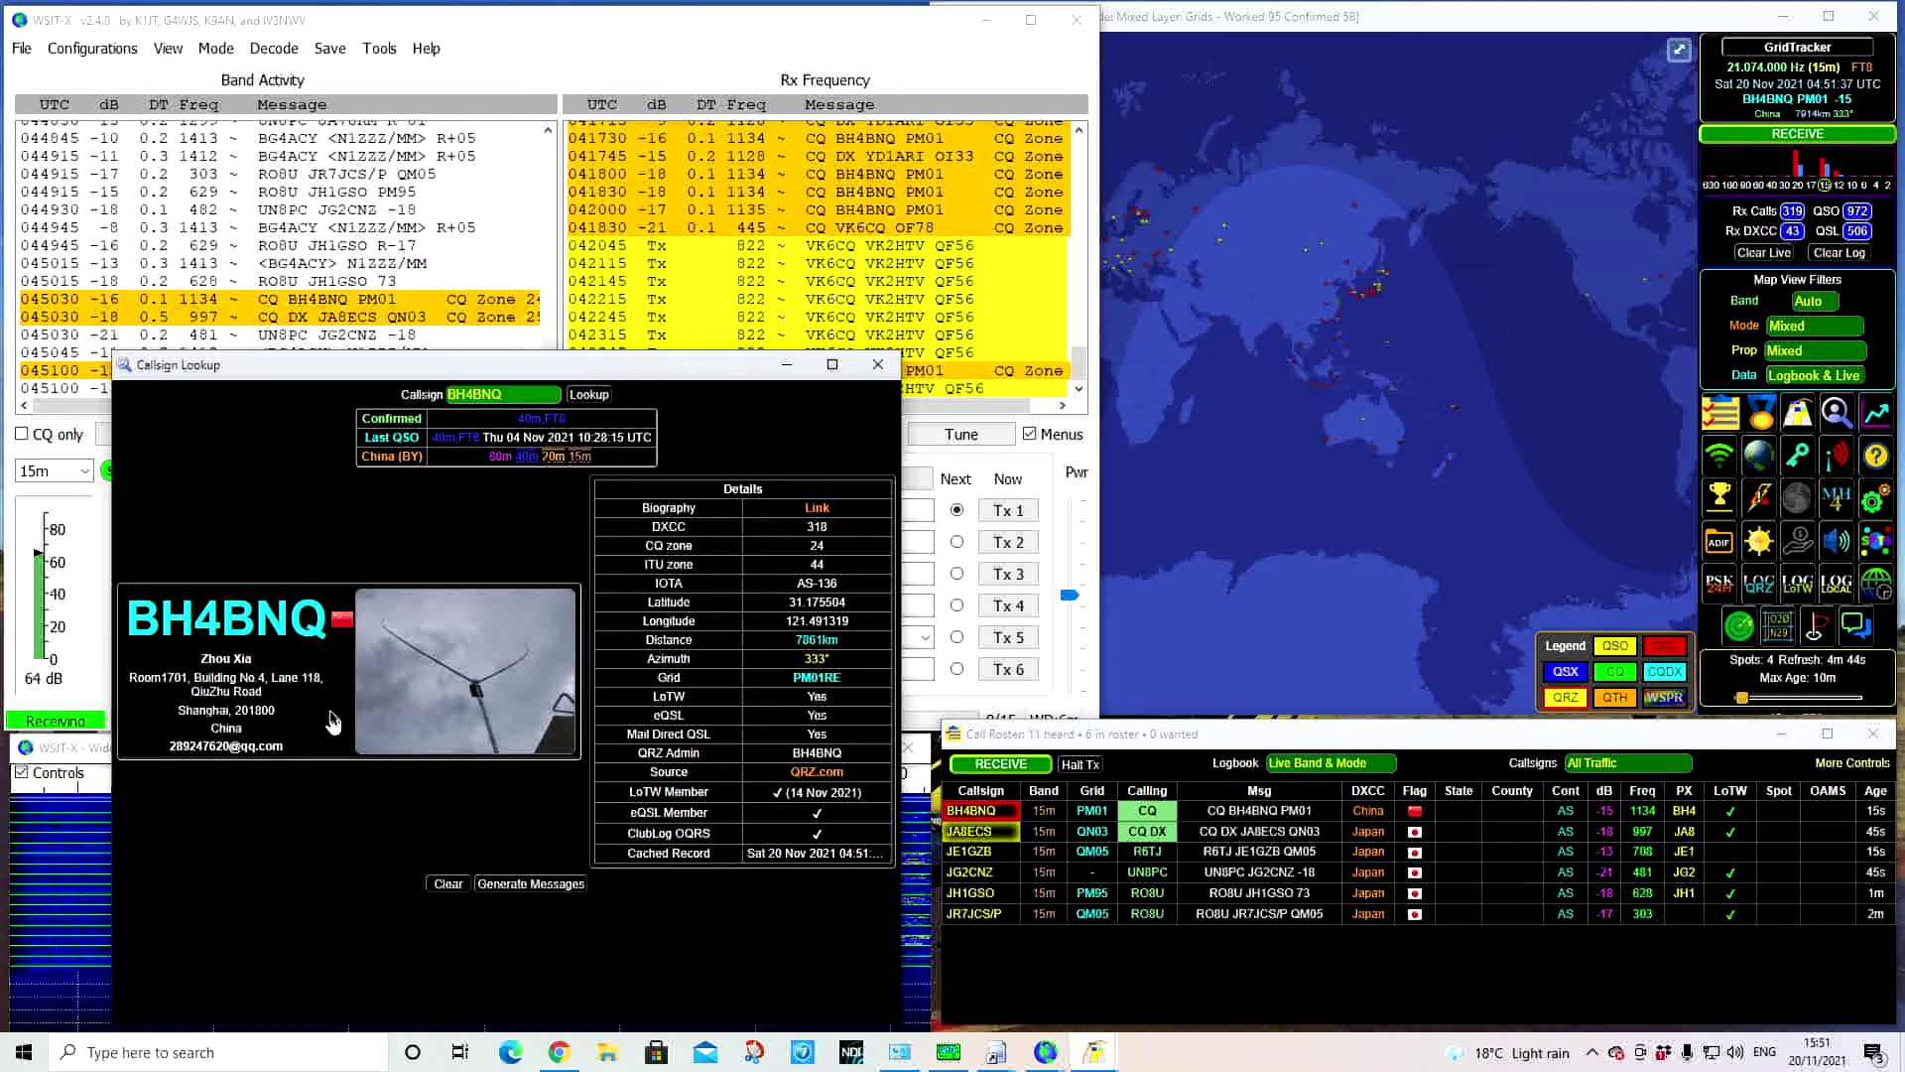
{"action": "left_click", "coordinate": [878, 364]}
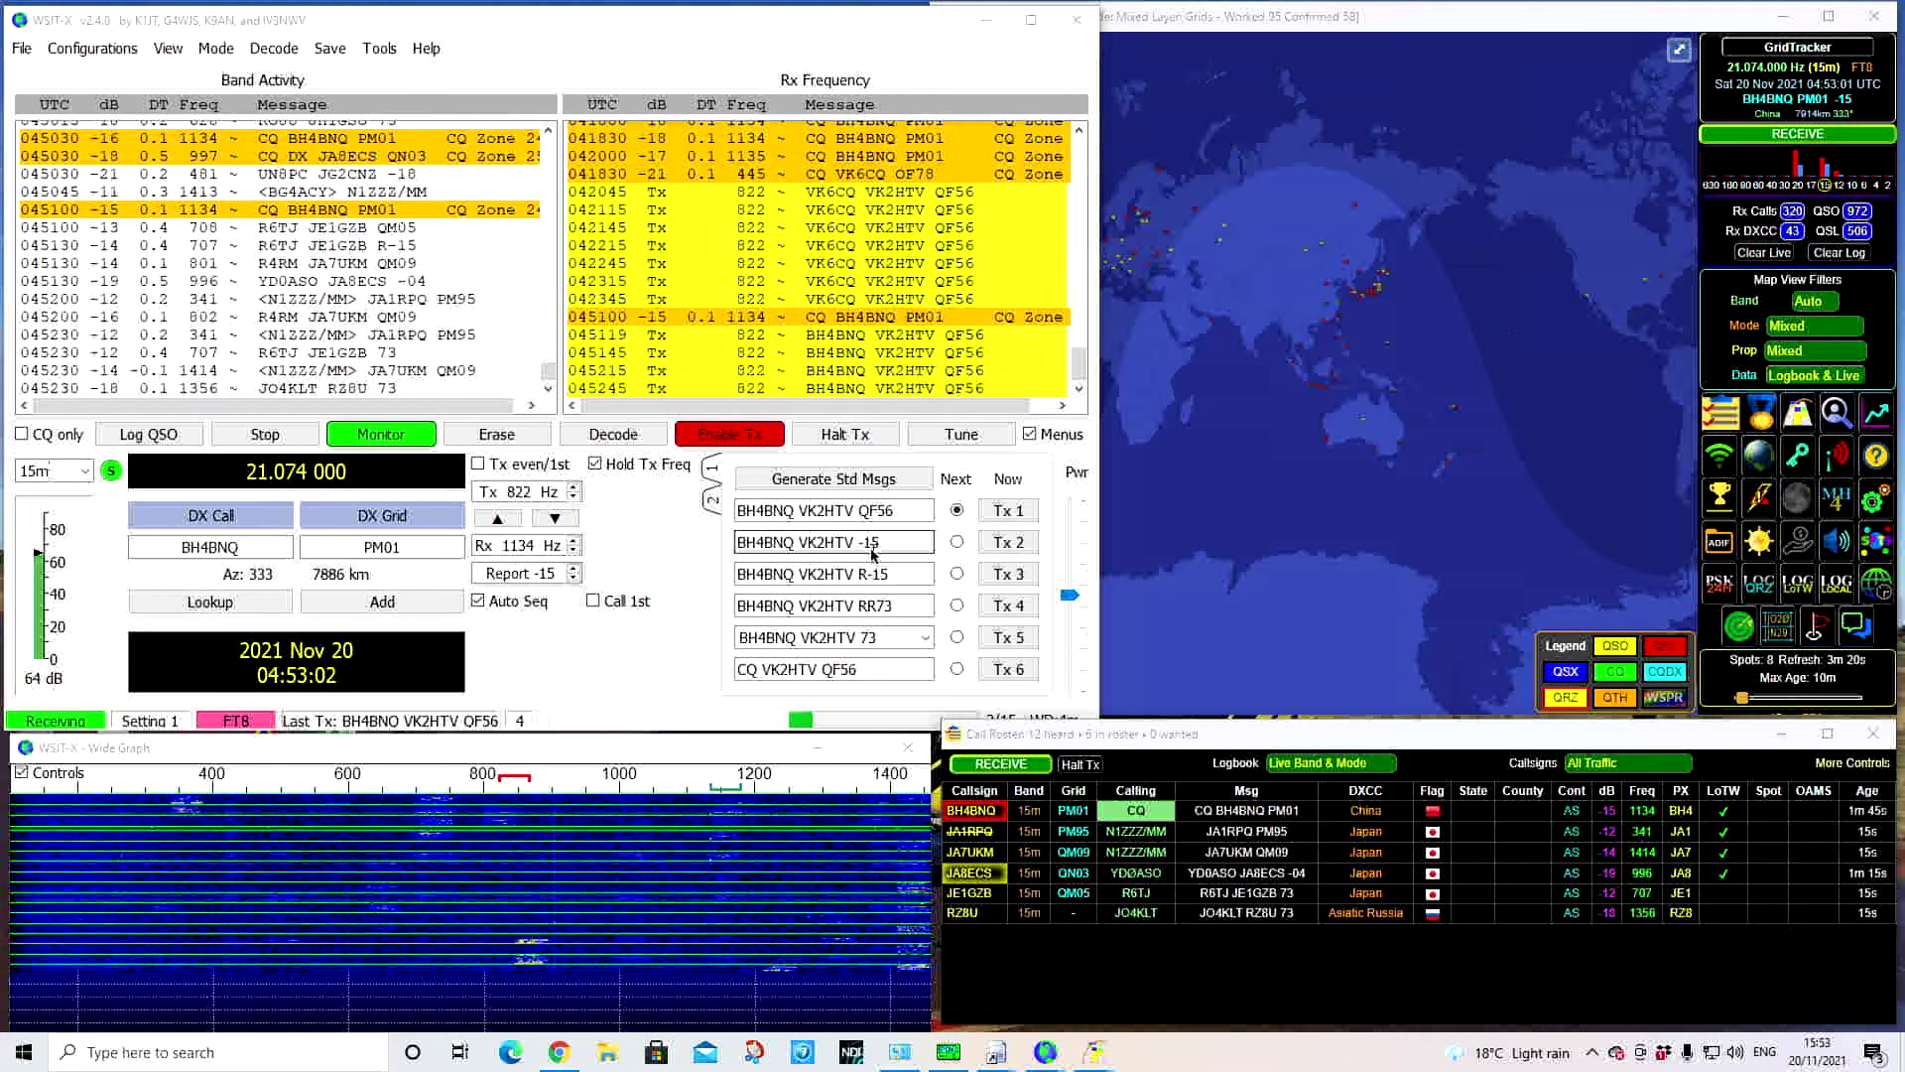
Bring the Call Roster window forward while repeated calls to the Chinese station continue
{"action": "left_click", "coordinate": [1266, 738]}
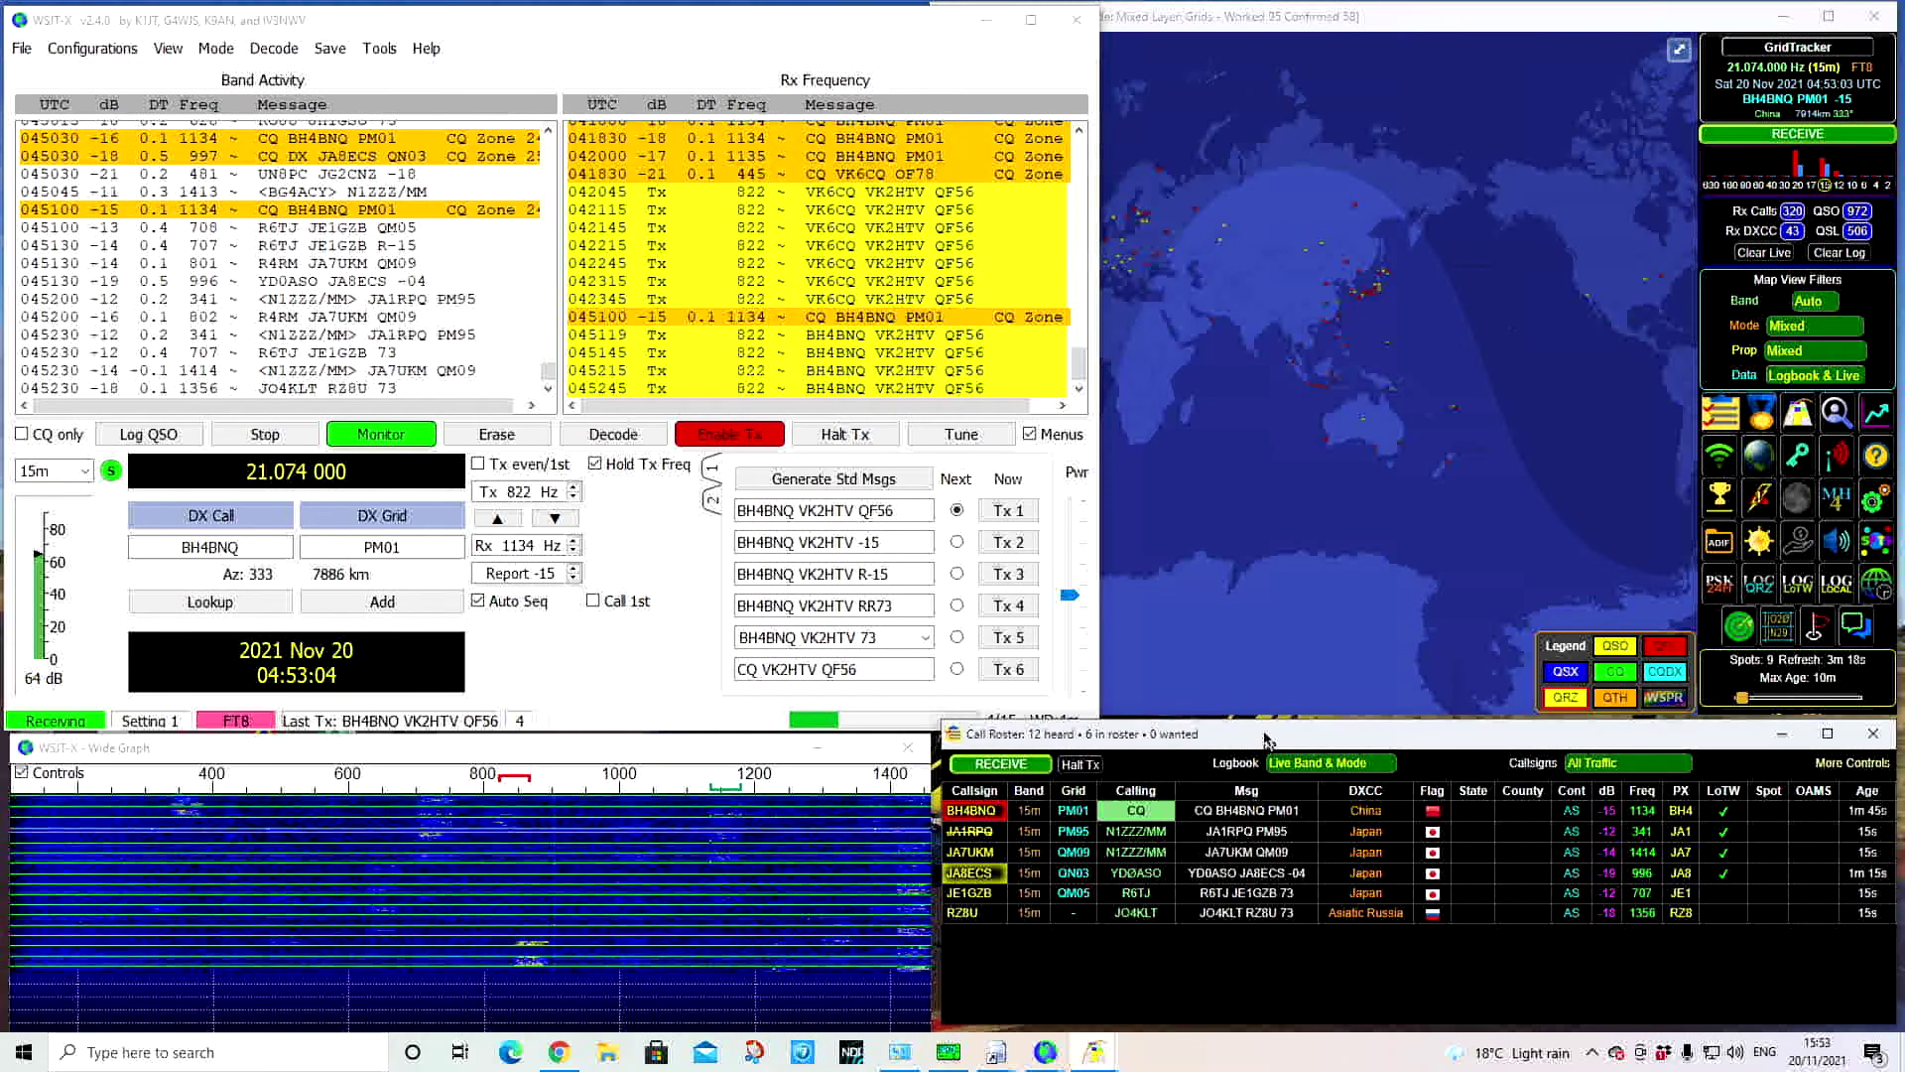
Nudge the Call Roster window slightly aside while Auto Seq completes the QSO to RR73
{"action": "left_click_drag", "start_coordinate": [1266, 738], "coordinate": [1259, 752]}
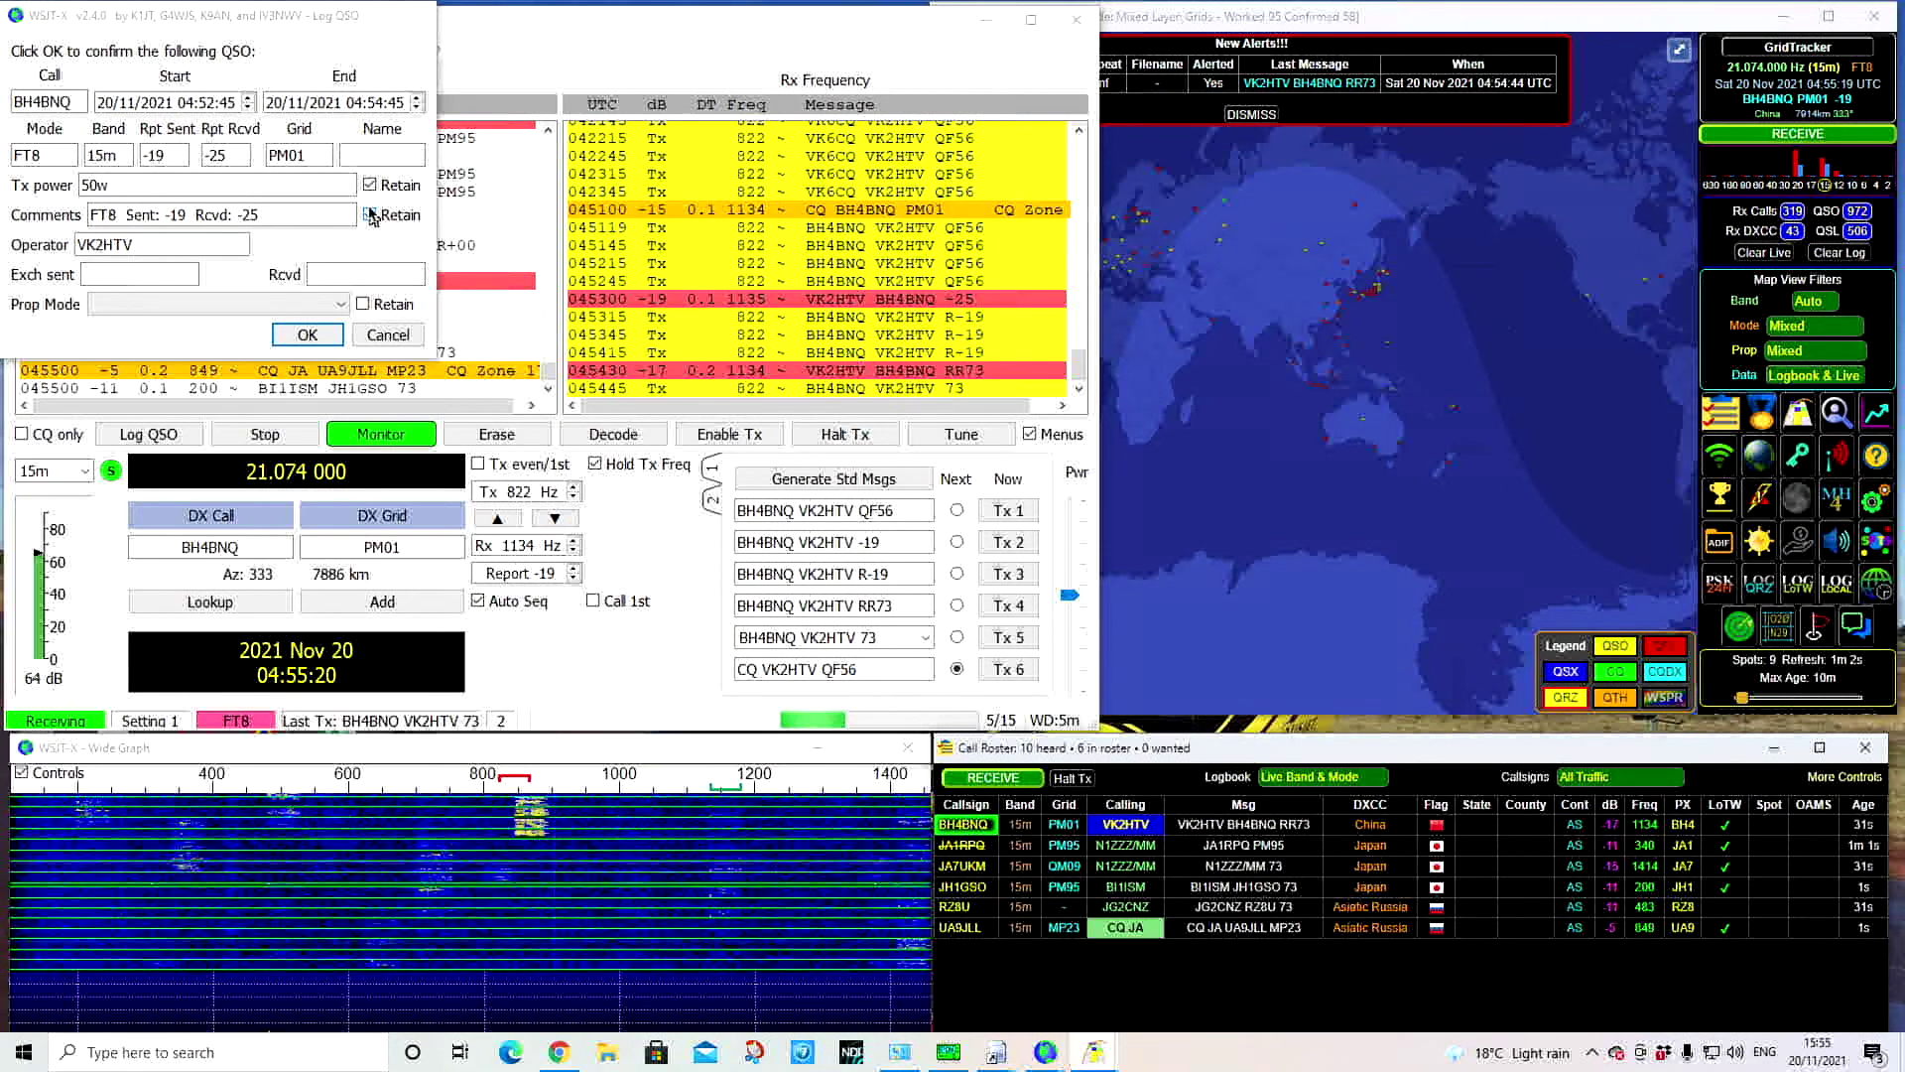
Retain comments and Tx power, then log the 15m FT8 QSO with reports -19 sent and -25 received
{"action": "left_click", "coordinate": [370, 214]}
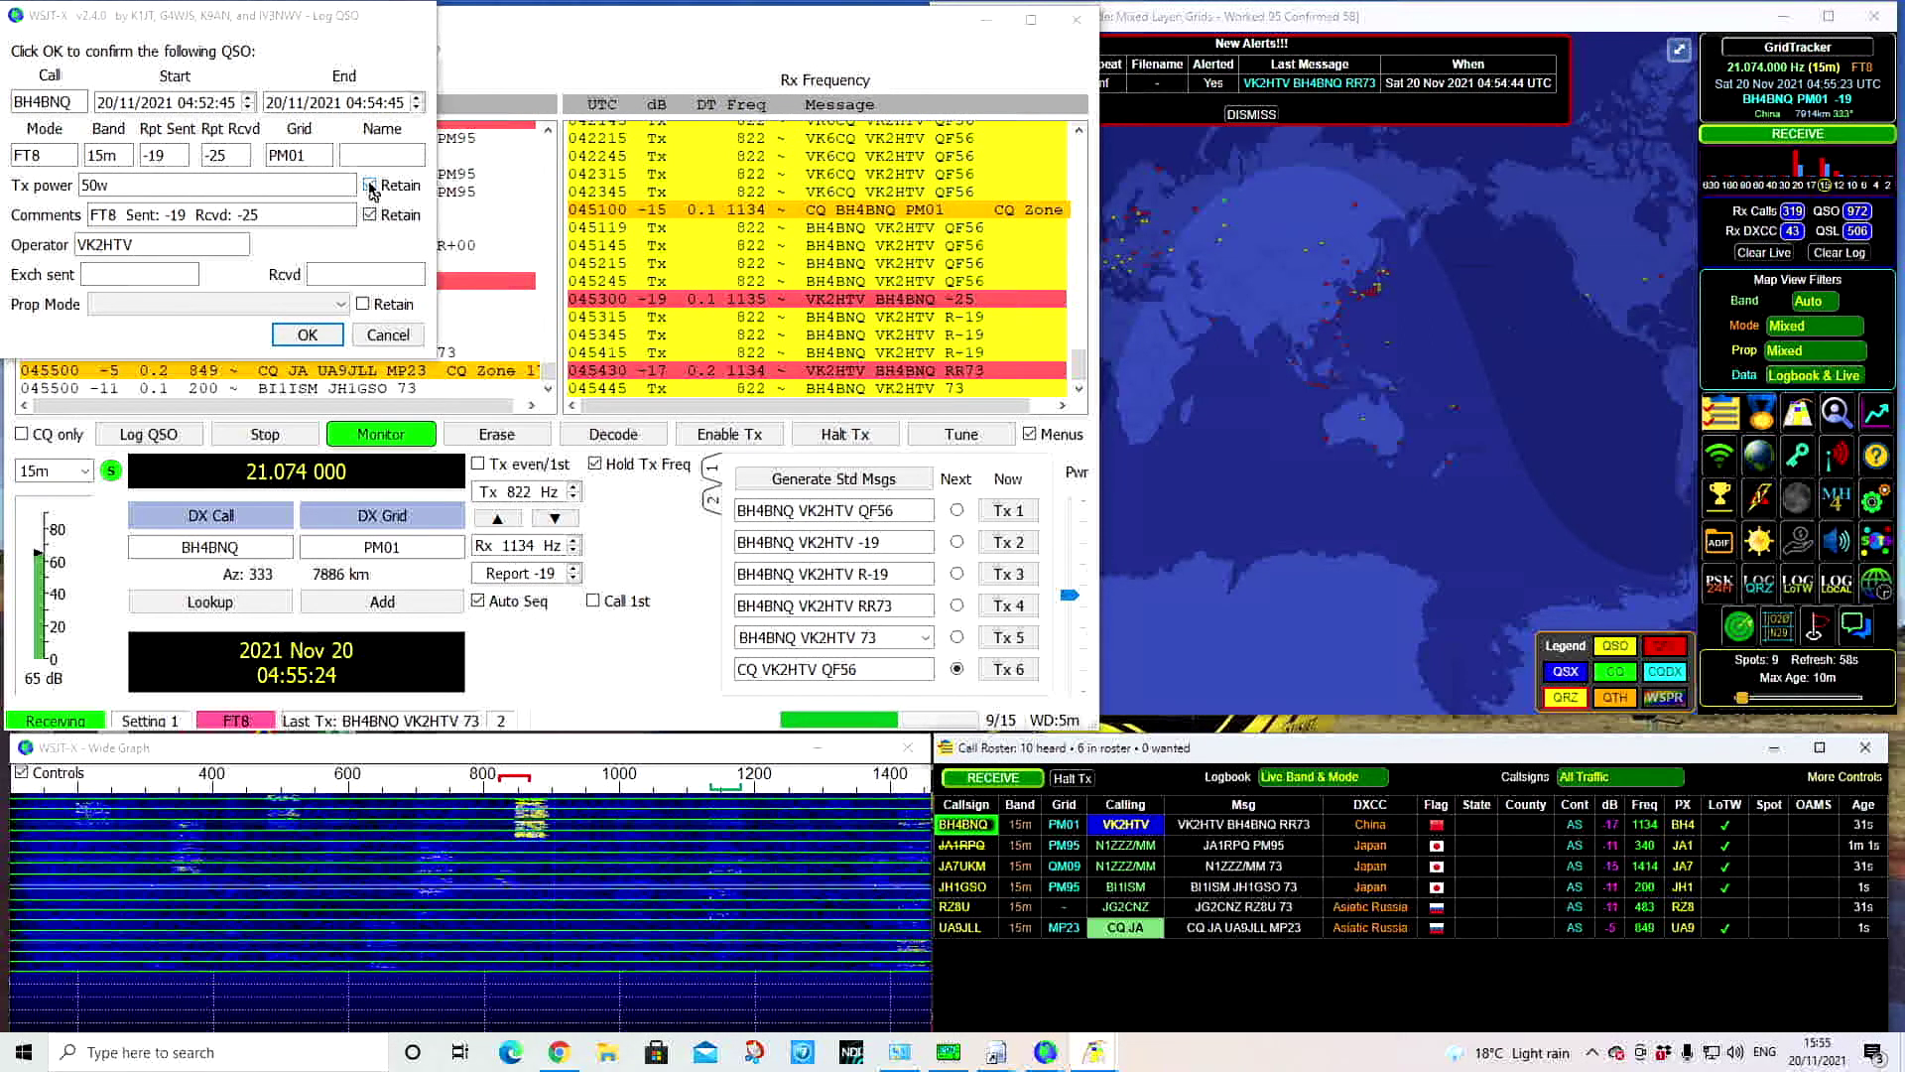
{"action": "left_click", "coordinate": [370, 186]}
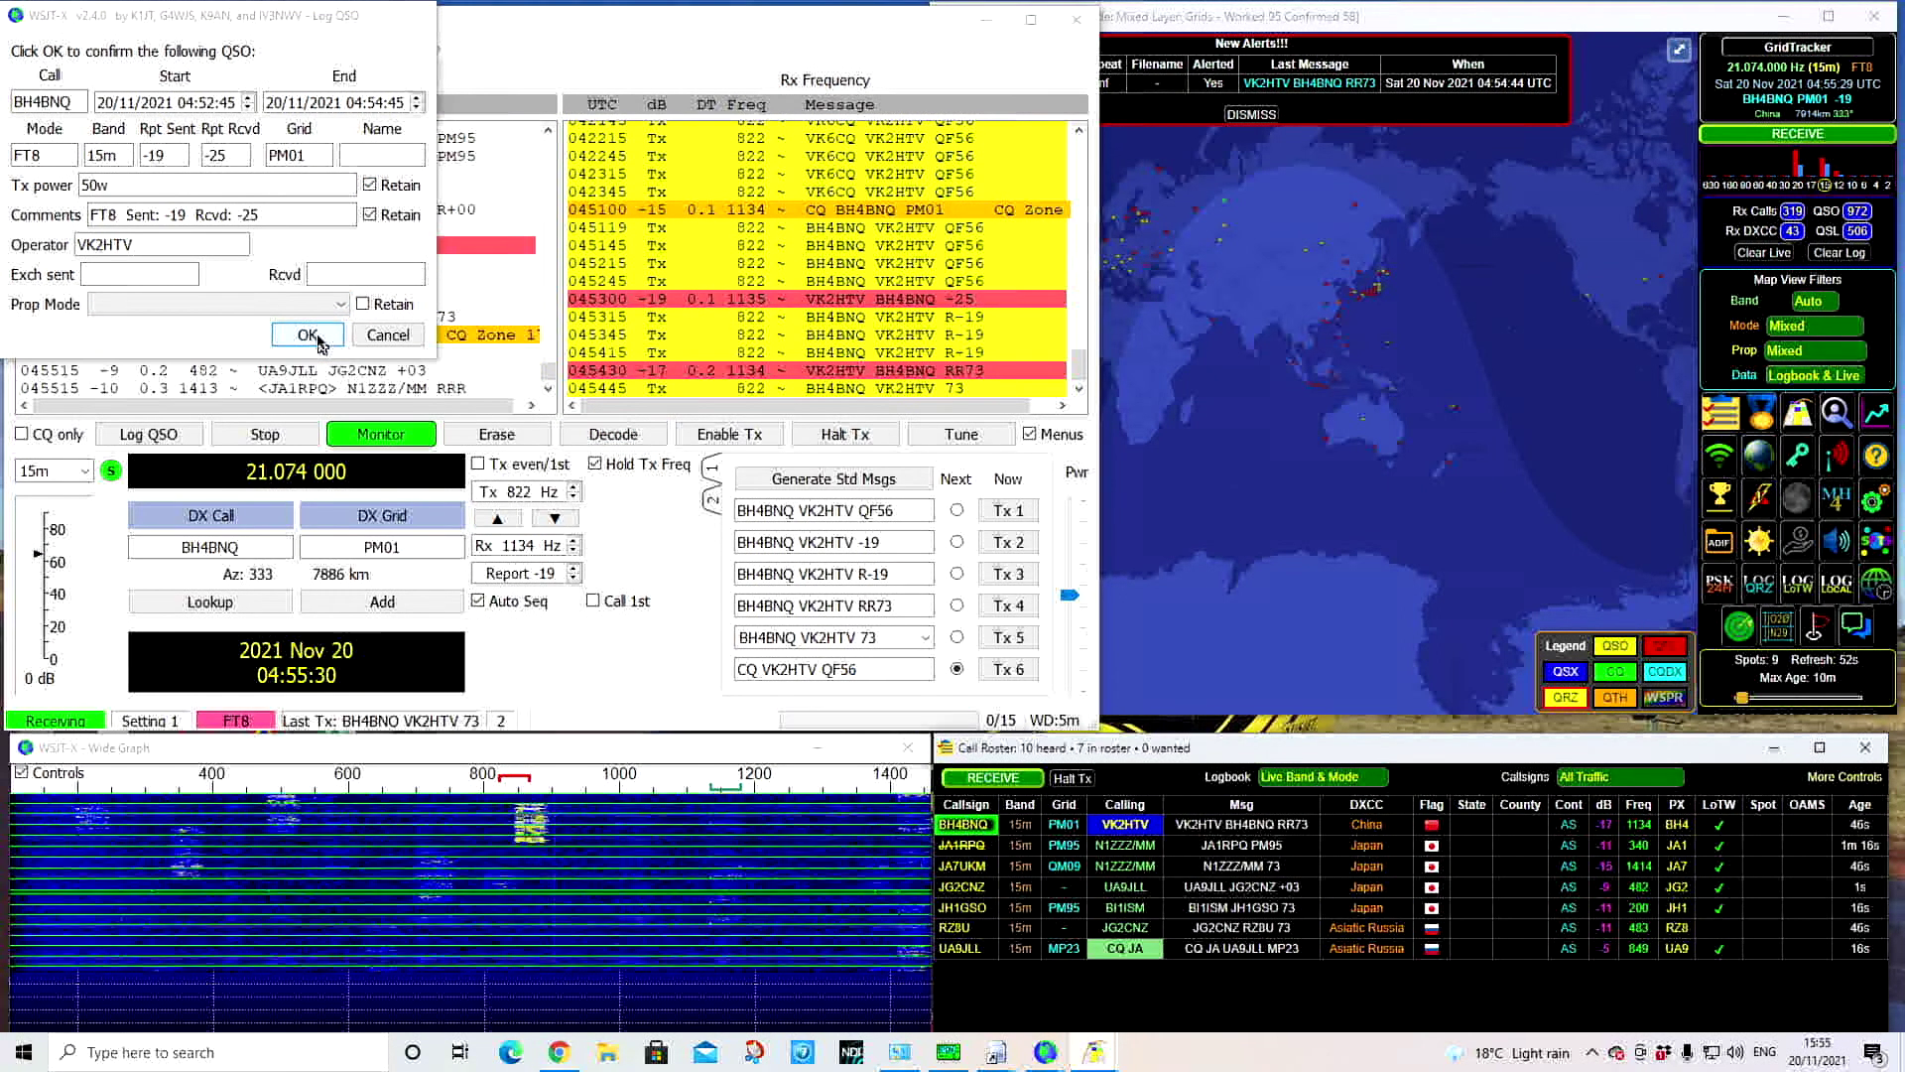
{"action": "left_click", "coordinate": [319, 338]}
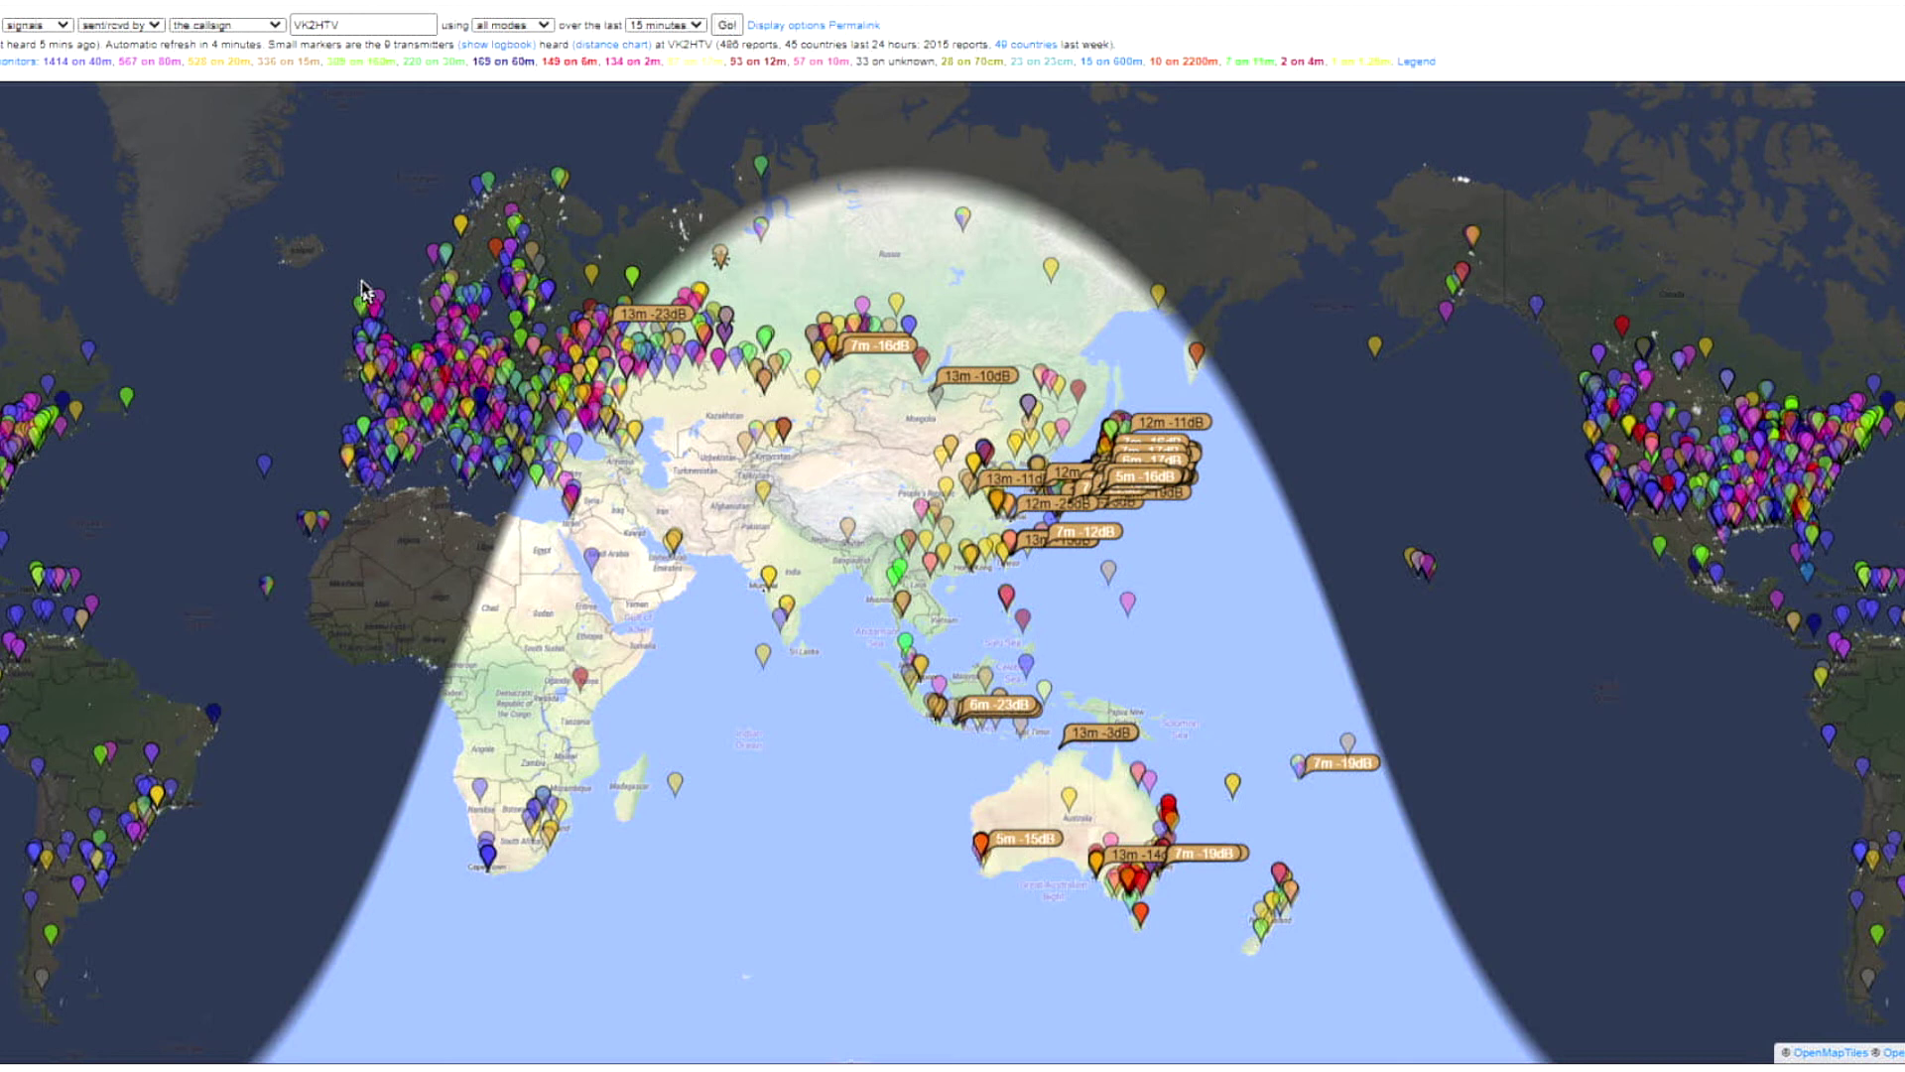
Show one spot's report (15m FT8, -23dB, 319°), leave full screen, and snap the map window right
{"action": "left_click", "coordinate": [363, 291]}
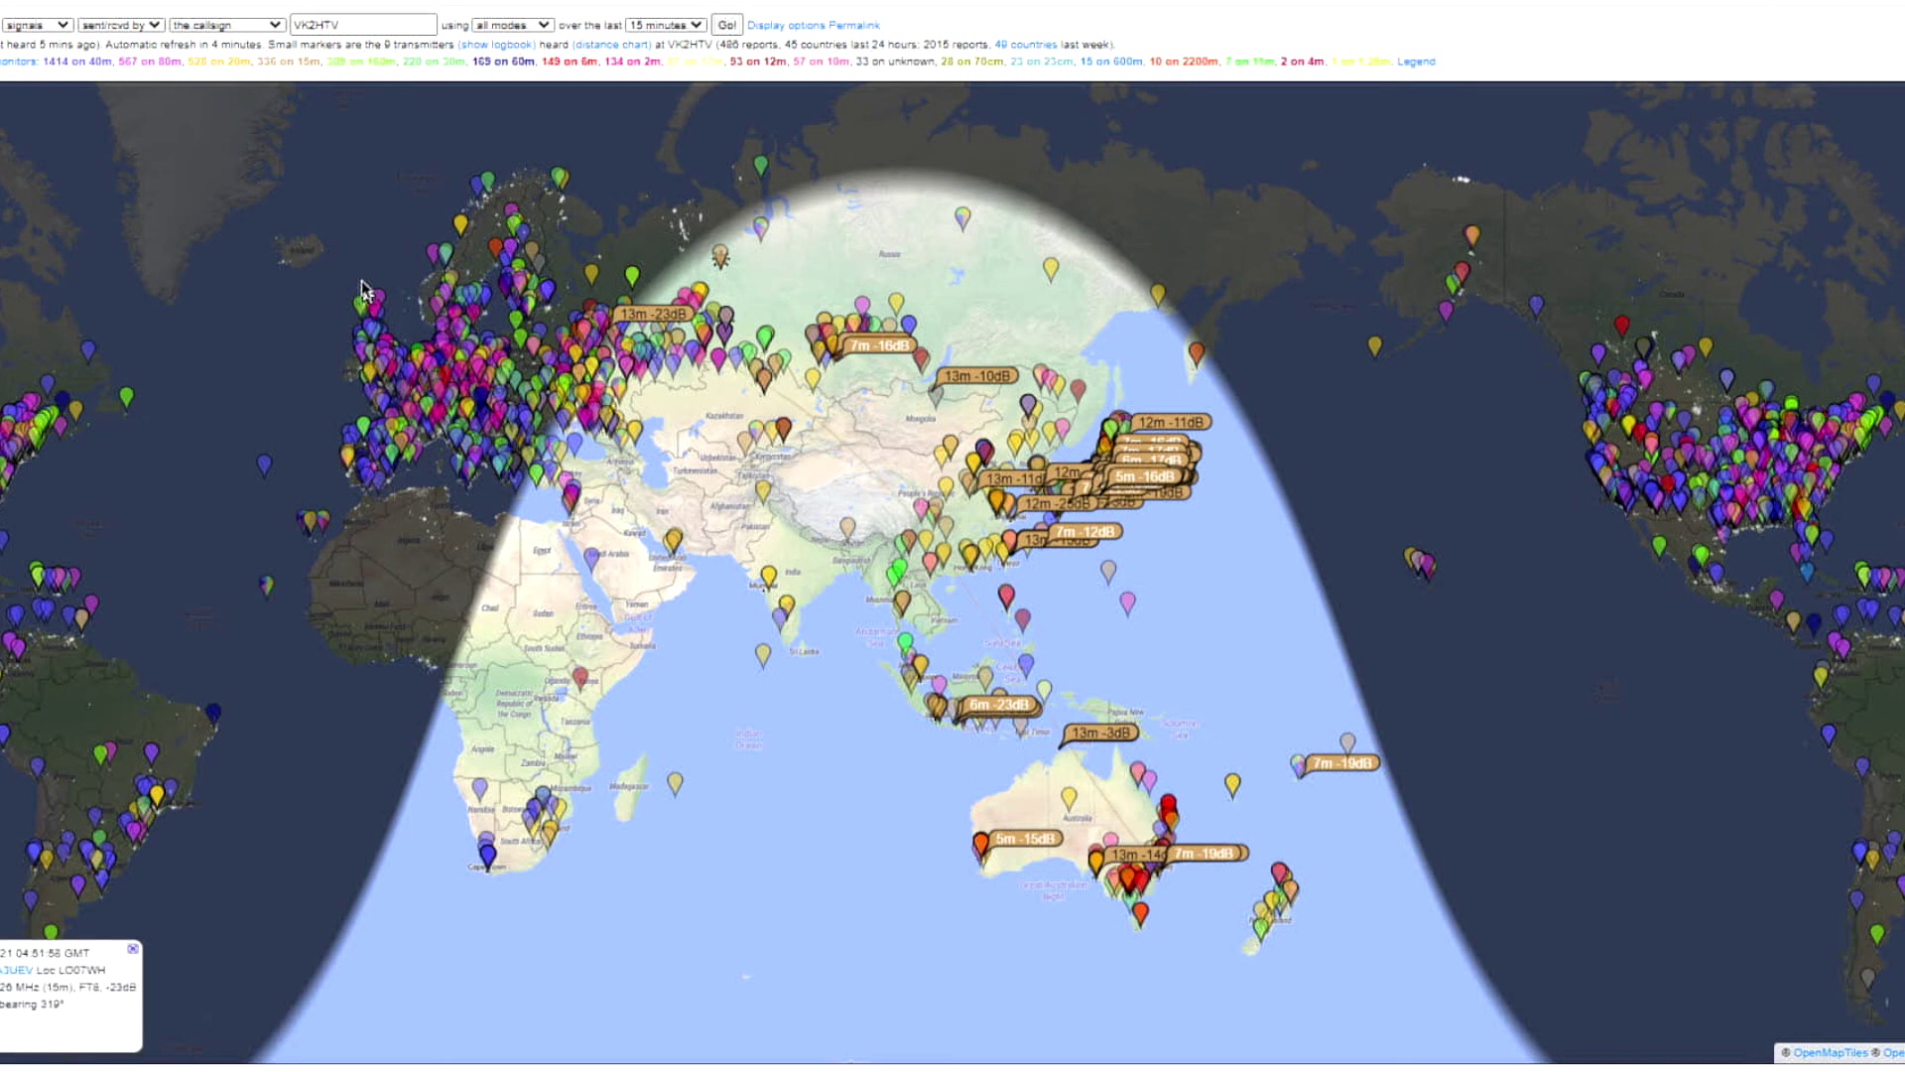
{"action": "key", "text": "F11"}
{"action": "key", "text": "super+Right"}
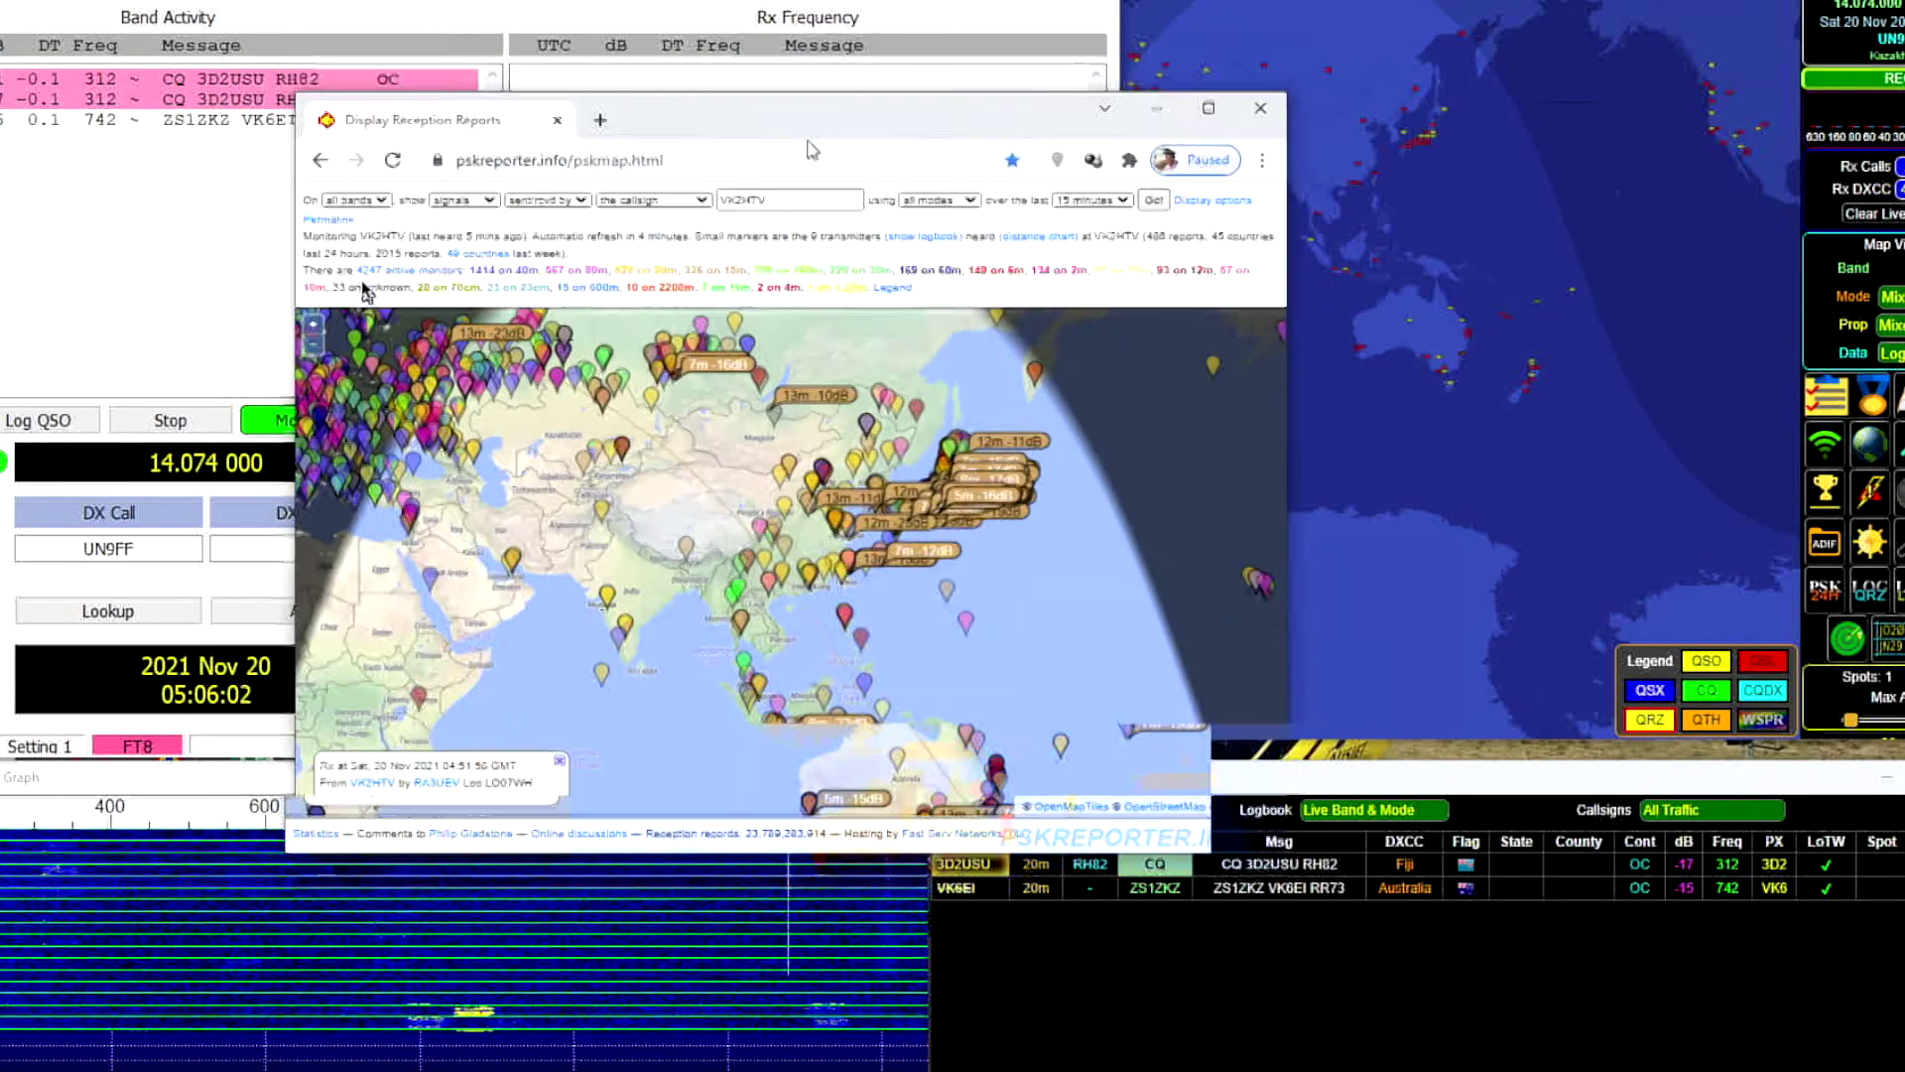